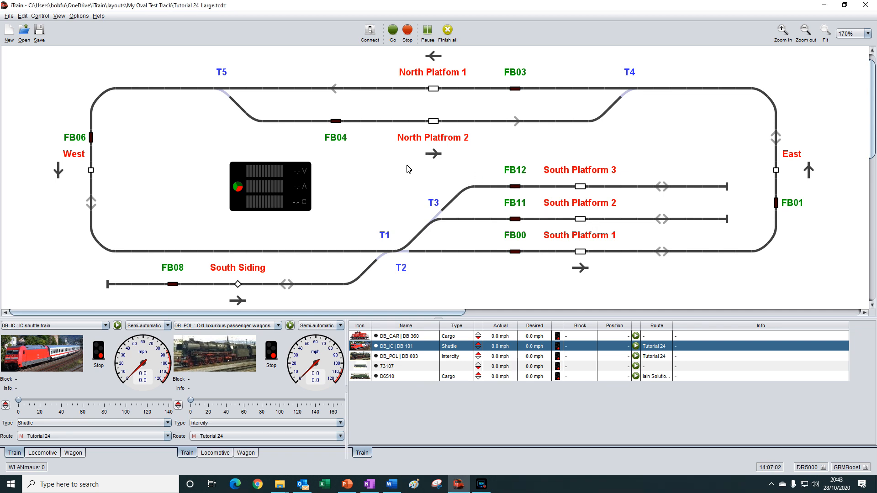
- Open the train route editor and set the wait chance of the North Station Platform 1 item in route Tutorial 24 to 0 %
{"action": "left_click", "coordinate": [22, 17]}
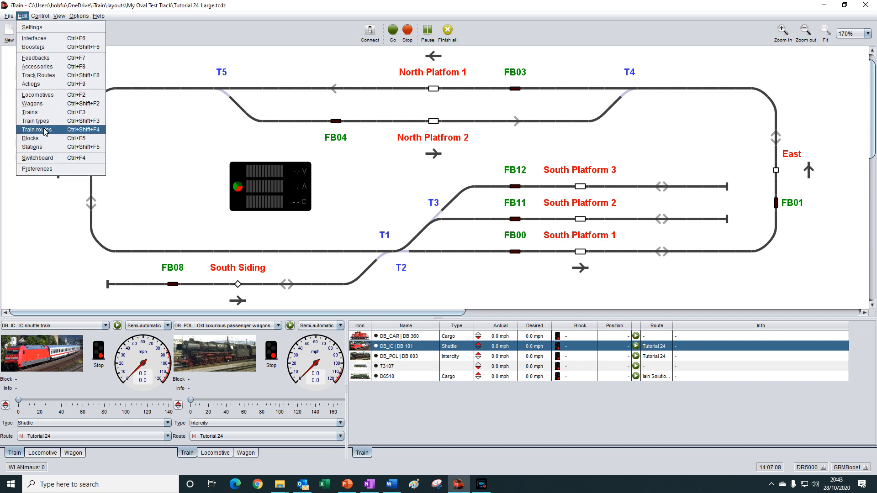
{"action": "left_click", "coordinate": [45, 130]}
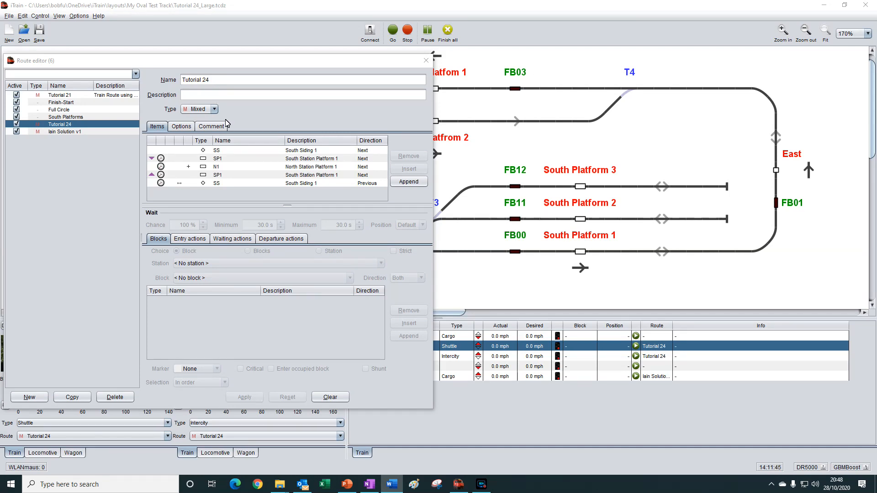
{"action": "left_click", "coordinate": [242, 154]}
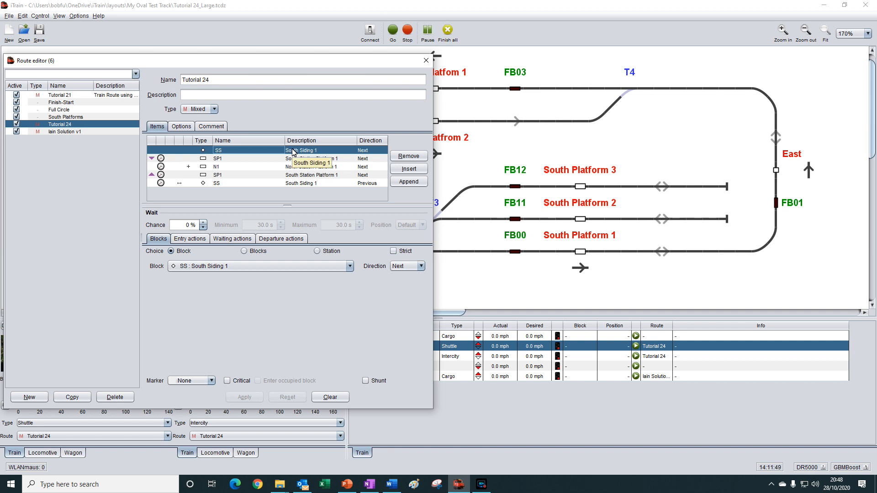
{"action": "left_click", "coordinate": [236, 160]}
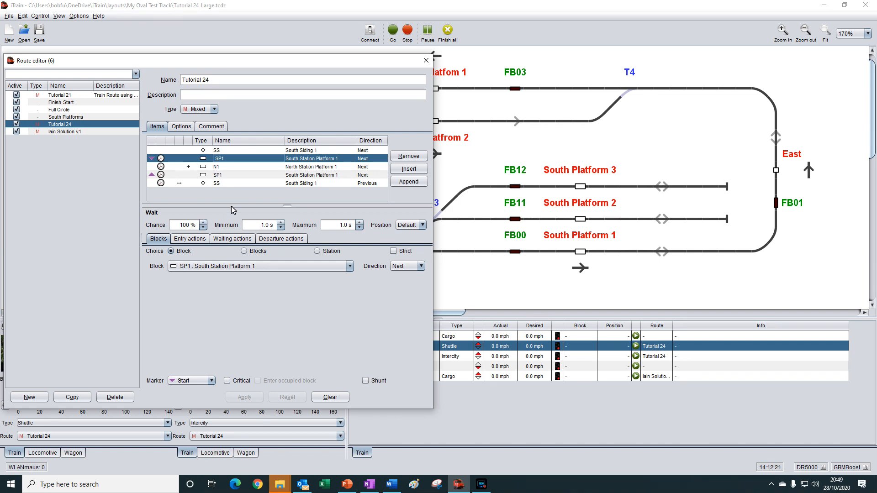
{"action": "left_click", "coordinate": [230, 169]}
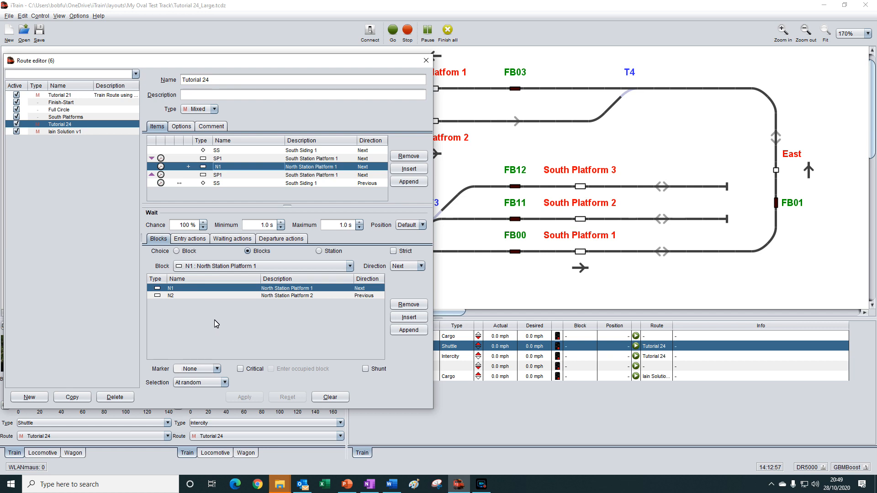
{"action": "left_click", "coordinate": [203, 227]}
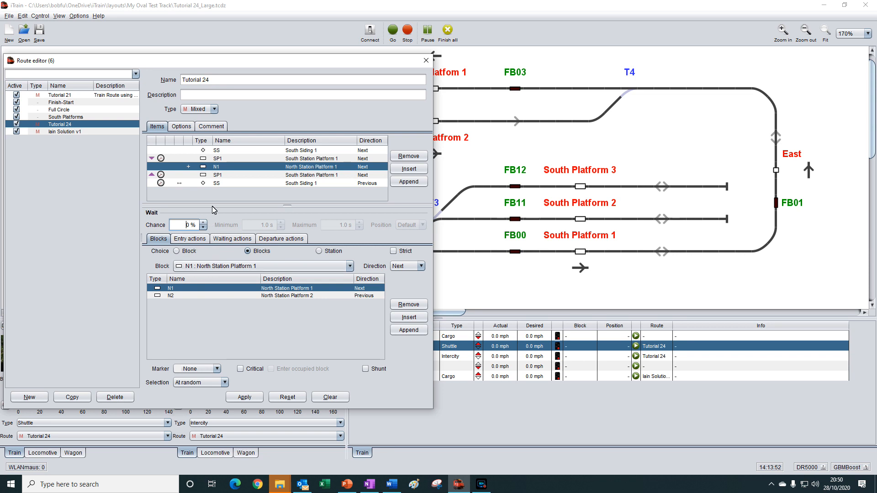
- Compare the markers and wait settings of the two South Station Platform 1 items in the route
{"action": "left_click", "coordinate": [228, 177]}
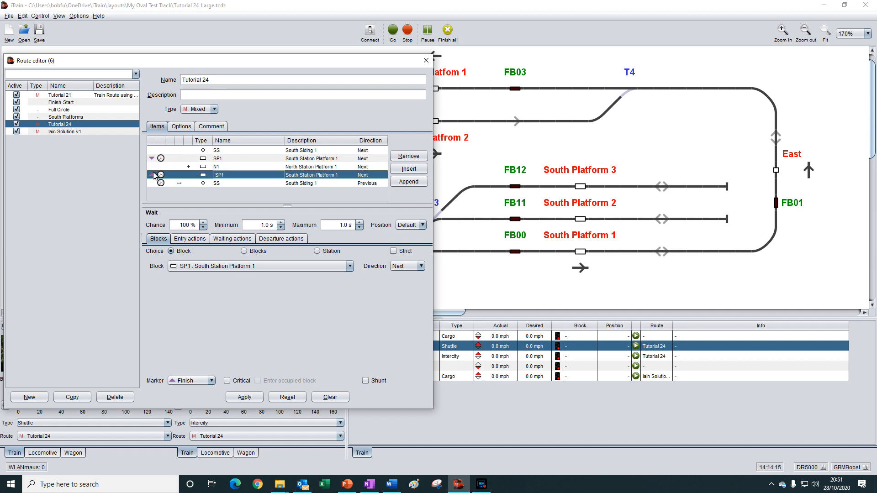
{"action": "left_click", "coordinate": [184, 158]}
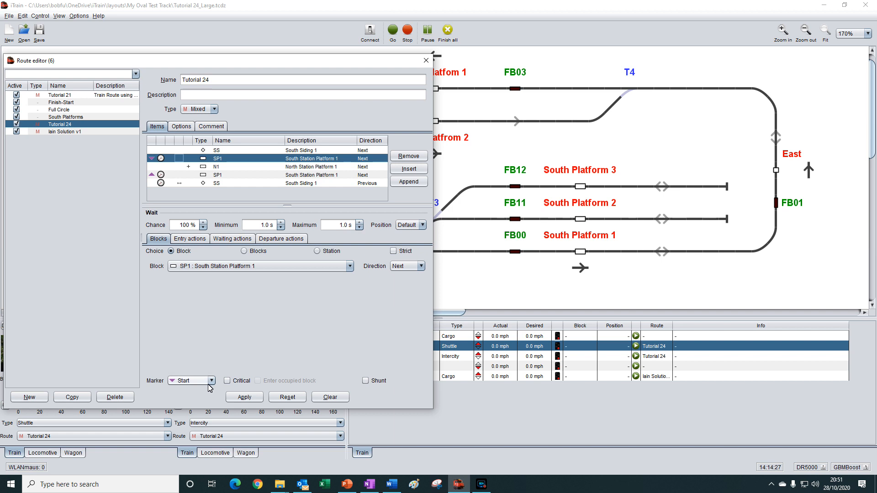
{"action": "left_click", "coordinate": [188, 175]}
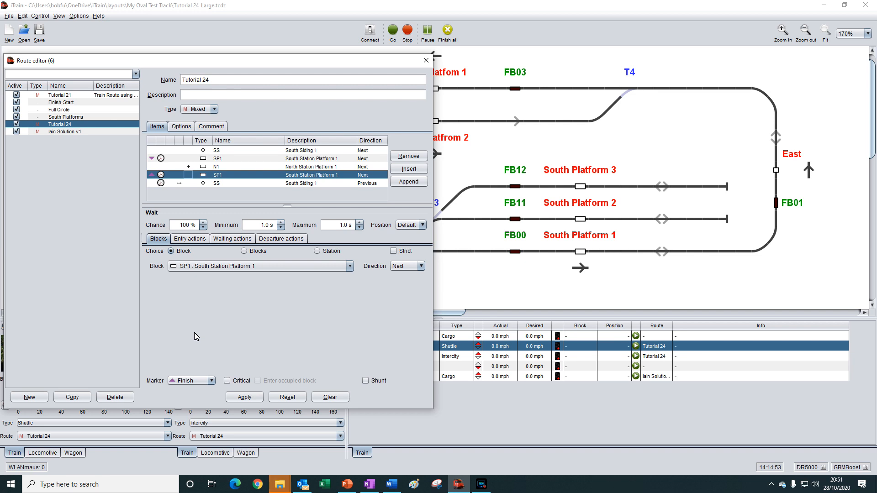
- Set the Tutorial 24 route's repeat option to 0 and return to its list of items
{"action": "left_click", "coordinate": [187, 127]}
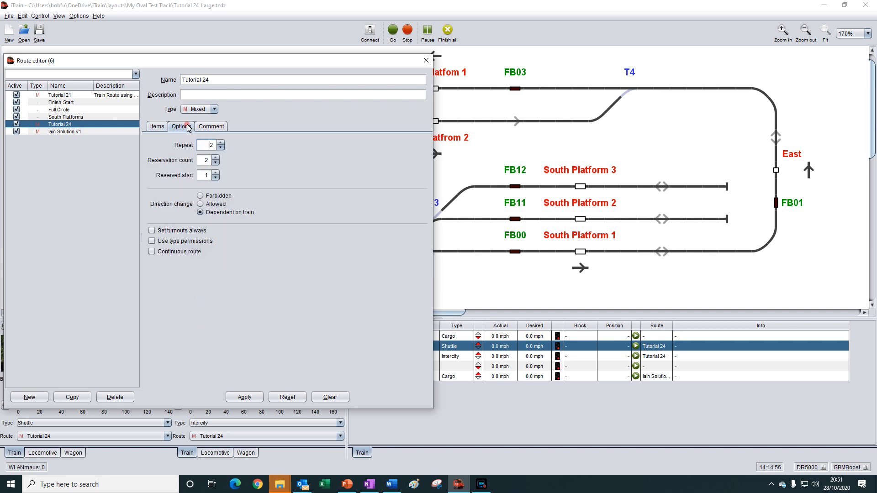
{"action": "double_click", "coordinate": [213, 147]}
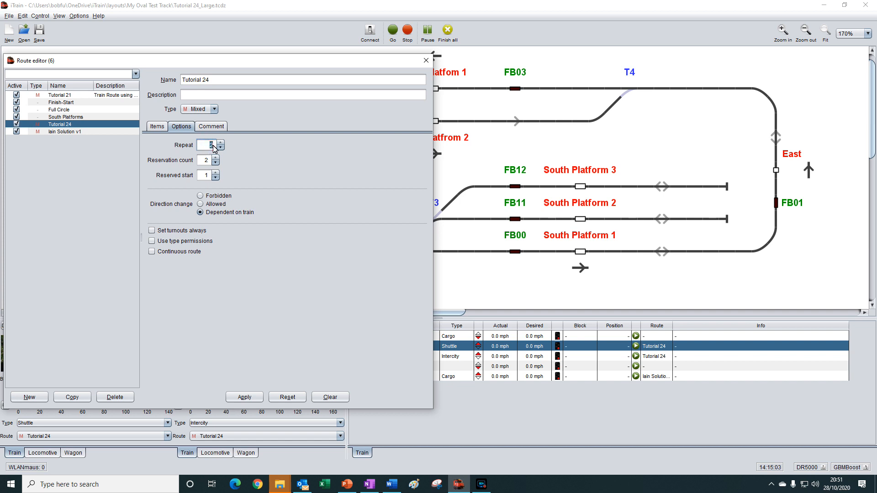
{"action": "type", "text": "0"}
{"action": "left_click", "coordinate": [155, 126]}
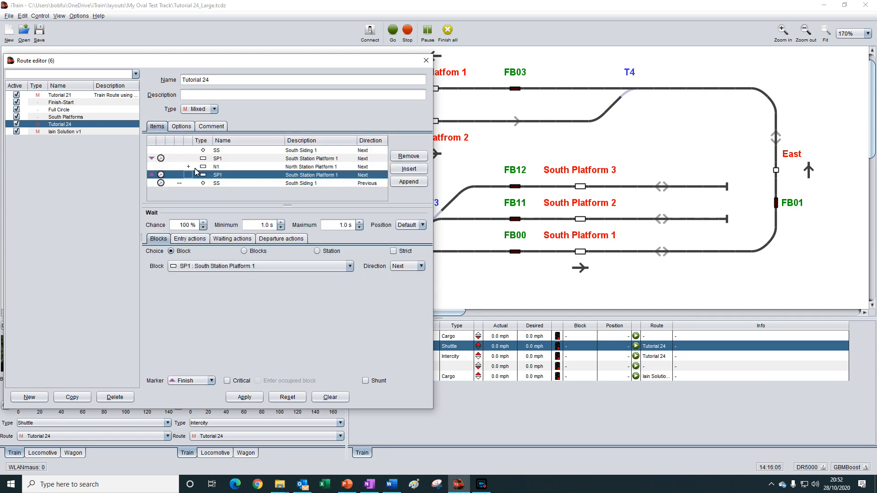
- Examine the final South Siding 1 item's shunt settings and the route types available for Tutorial 24
{"action": "left_click", "coordinate": [239, 183]}
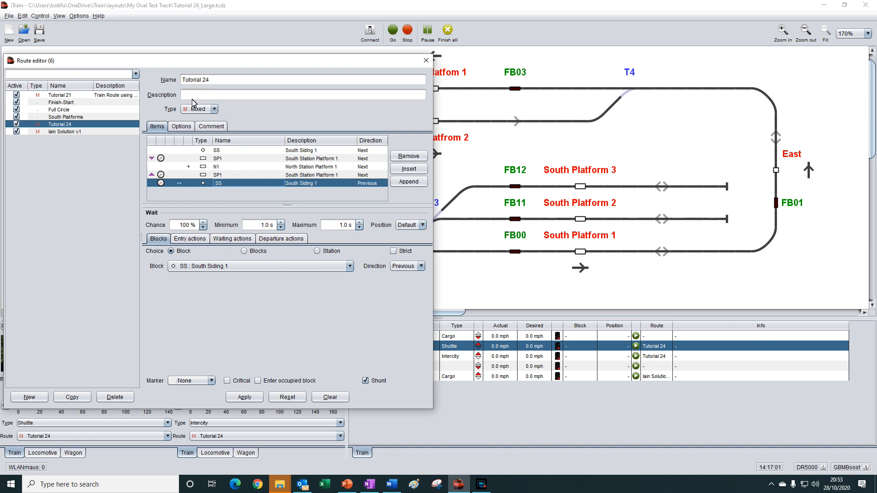
{"action": "left_click", "coordinate": [214, 109]}
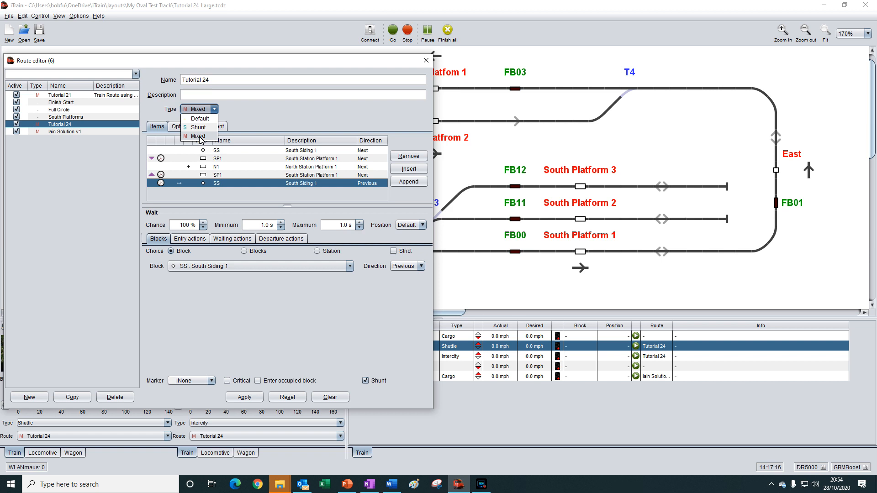
{"action": "left_click", "coordinate": [231, 117]}
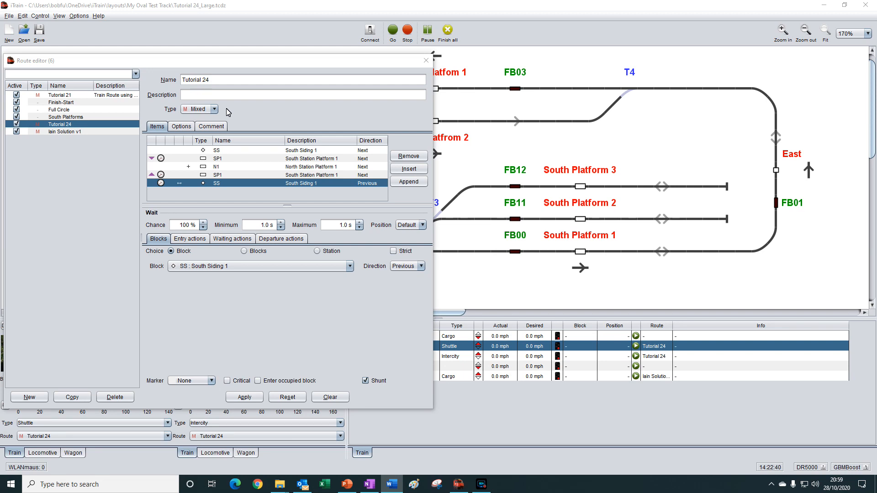
- Change the finish item SP1 to a multi-block choice, append SP2 and SP3, and keep the selection at random
{"action": "left_click", "coordinate": [231, 176]}
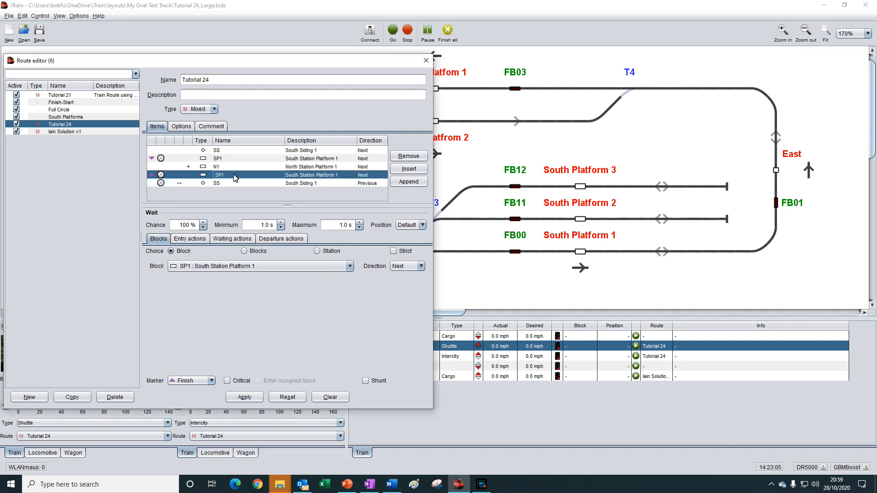
{"action": "left_click", "coordinate": [245, 252]}
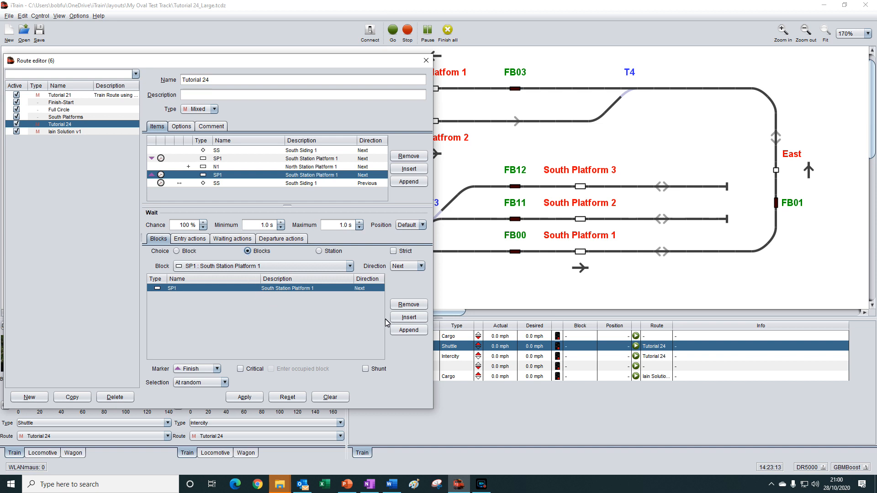
{"action": "left_click", "coordinate": [410, 332]}
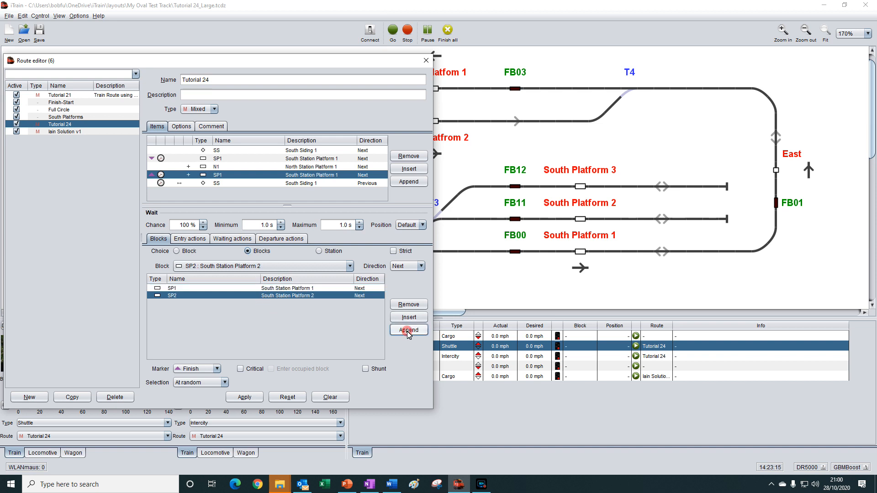
{"action": "left_click", "coordinate": [409, 333]}
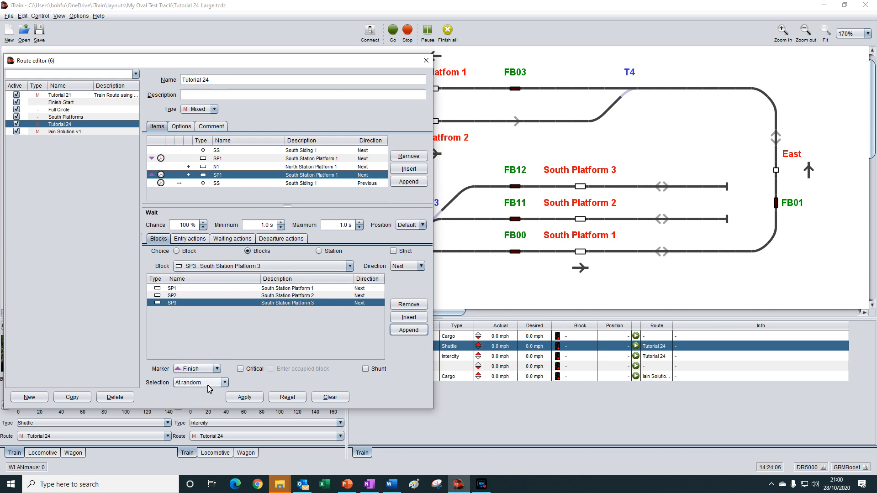
{"action": "left_click", "coordinate": [226, 385]}
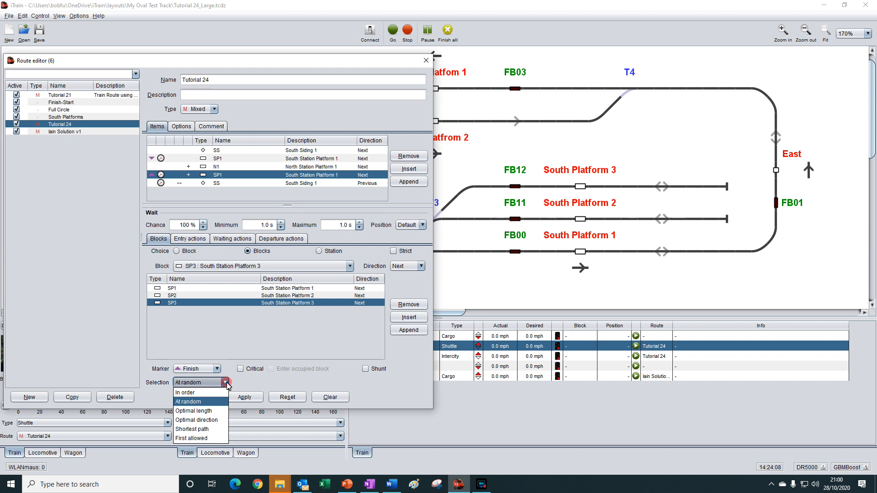
{"action": "left_click", "coordinate": [205, 399]}
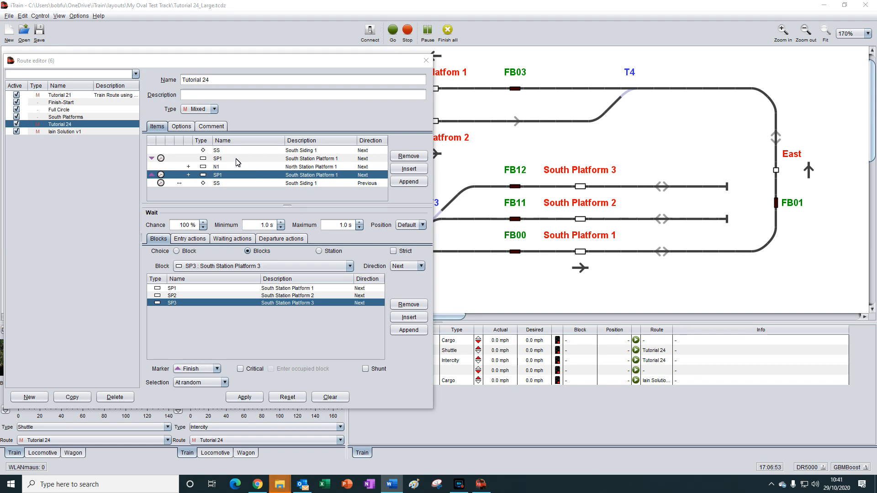
- Check the route's start, finish and final siding items, and apply the Tutorial 24 changes before closing the route editor
{"action": "left_click", "coordinate": [237, 159]}
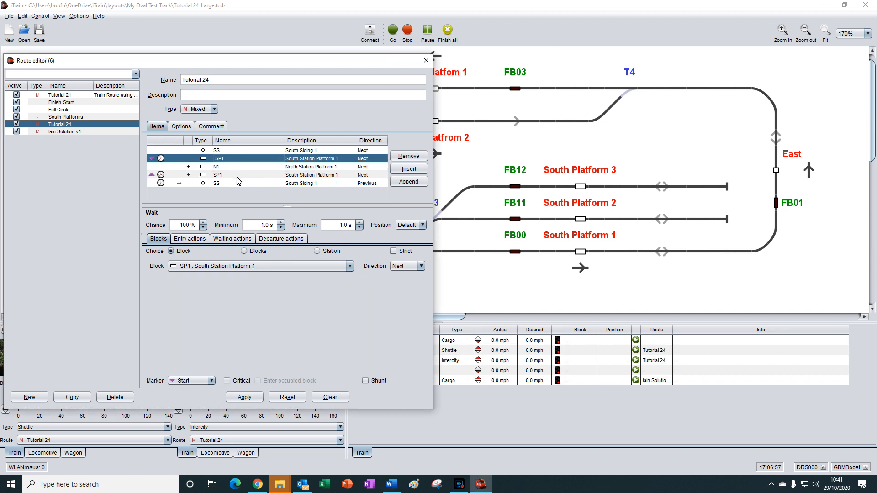
{"action": "left_click", "coordinate": [236, 176]}
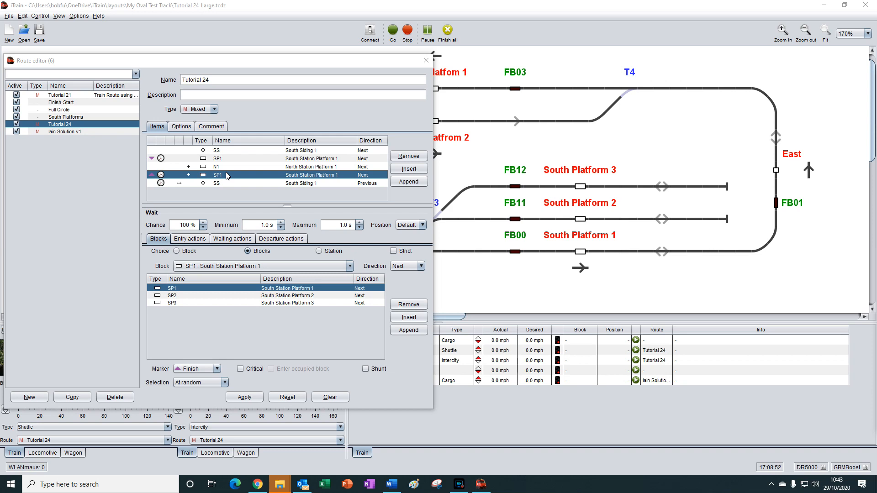
{"action": "left_click", "coordinate": [172, 175]}
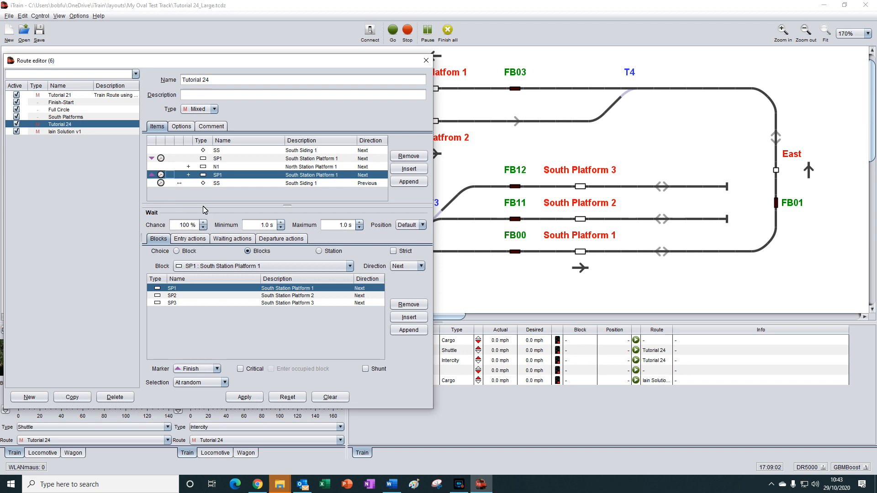
{"action": "left_click", "coordinate": [227, 185]}
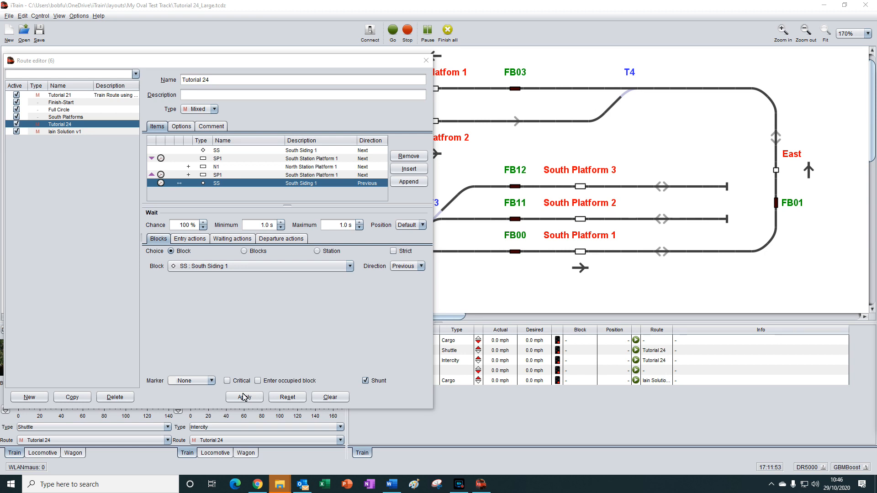
{"action": "left_click", "coordinate": [247, 397]}
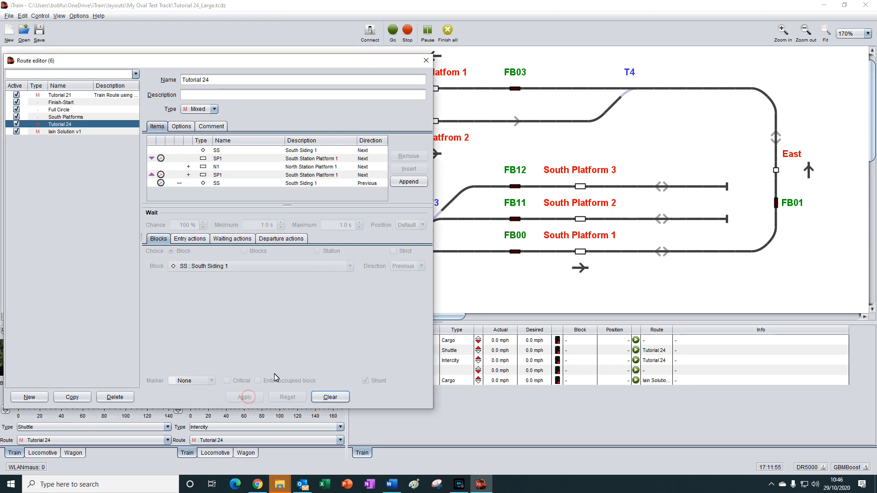
{"action": "left_click", "coordinate": [426, 62]}
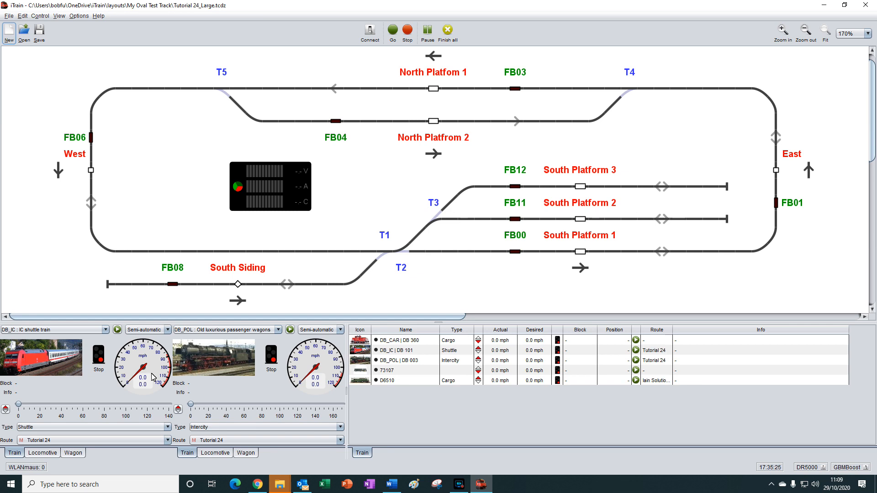
- Expand the DB_IC train and inspect the loc type options in the DB 101 locomotive's properties, leaving Electric selected
{"action": "left_click", "coordinate": [377, 354]}
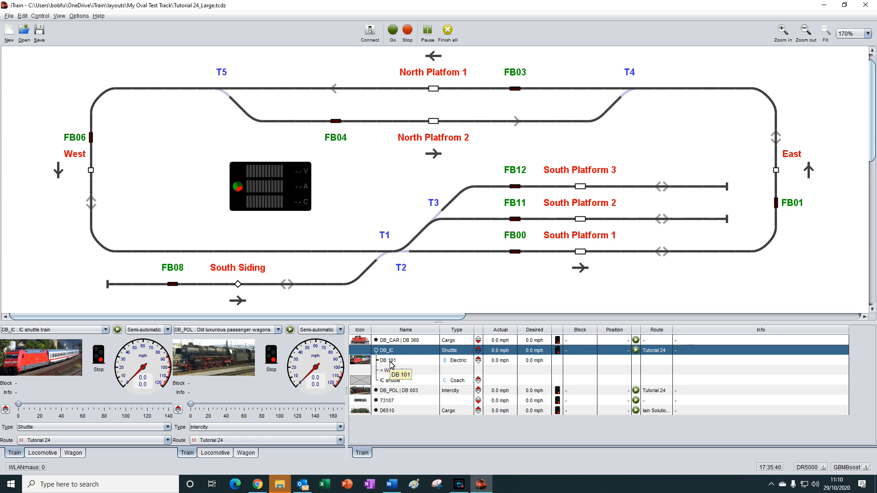
{"action": "right_click", "coordinate": [393, 363]}
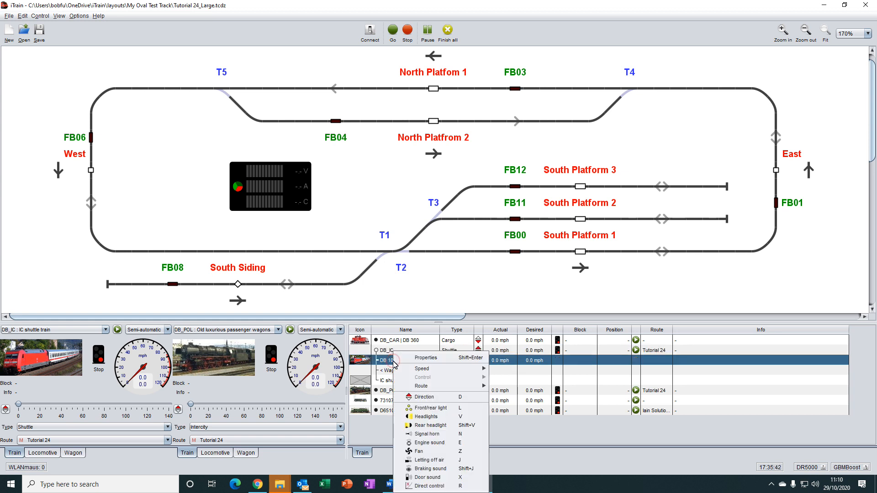
{"action": "double_click", "coordinate": [425, 358]}
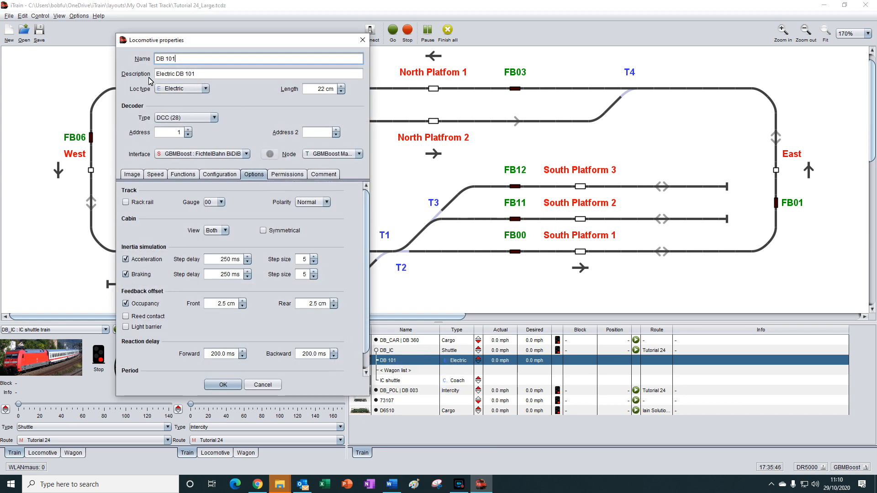
{"action": "left_click", "coordinate": [206, 89]}
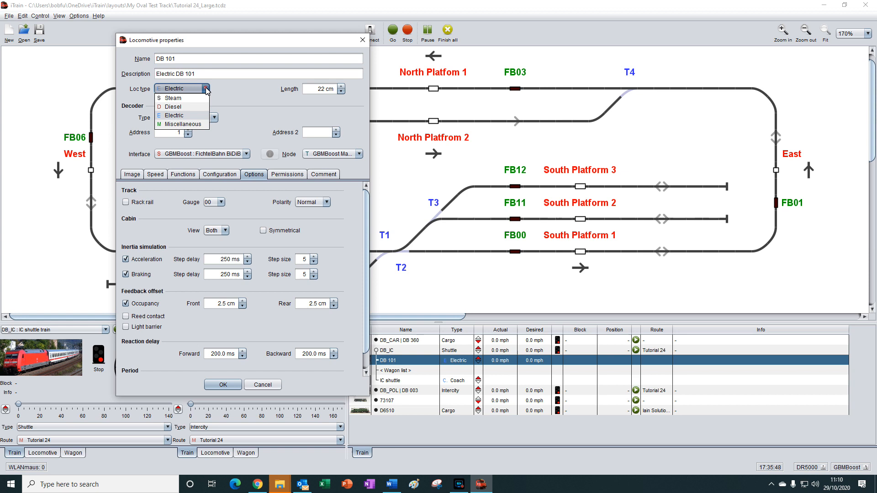
{"action": "left_click", "coordinate": [174, 116]}
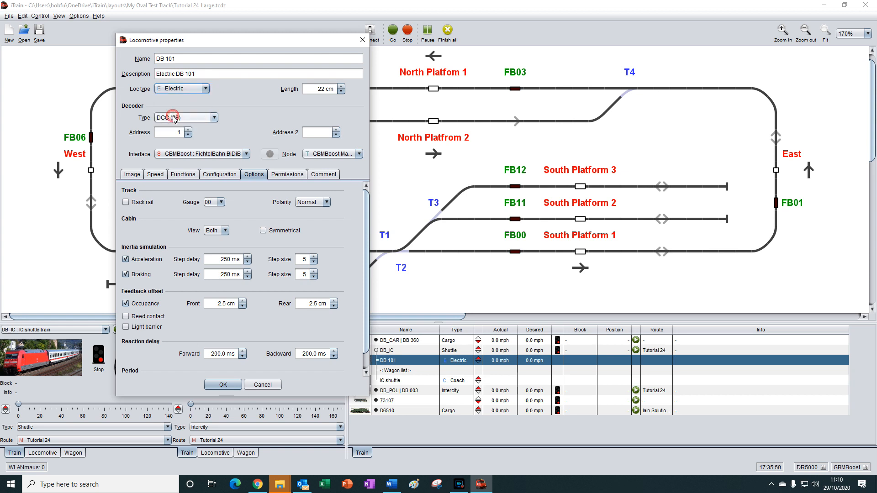
{"action": "left_click", "coordinate": [361, 40]}
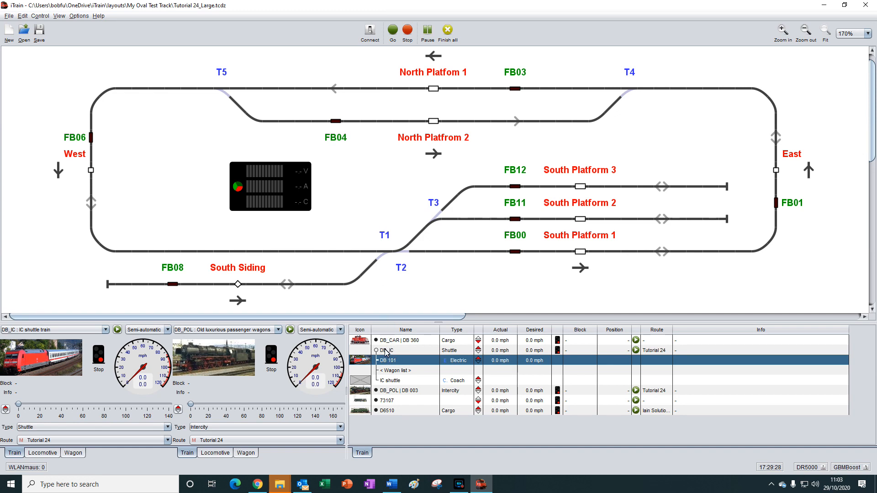
- Open the DB_IC train's properties to examine its composition and control car settings
{"action": "right_click", "coordinate": [385, 351]}
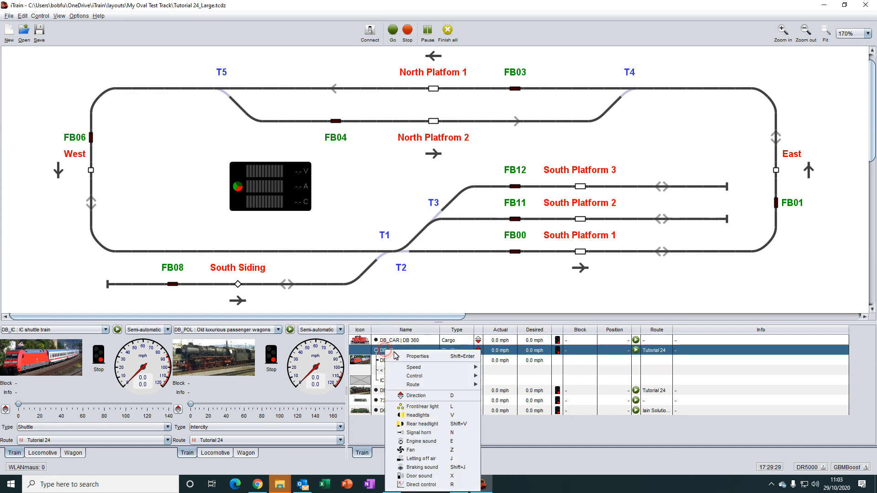
{"action": "left_click", "coordinate": [422, 358]}
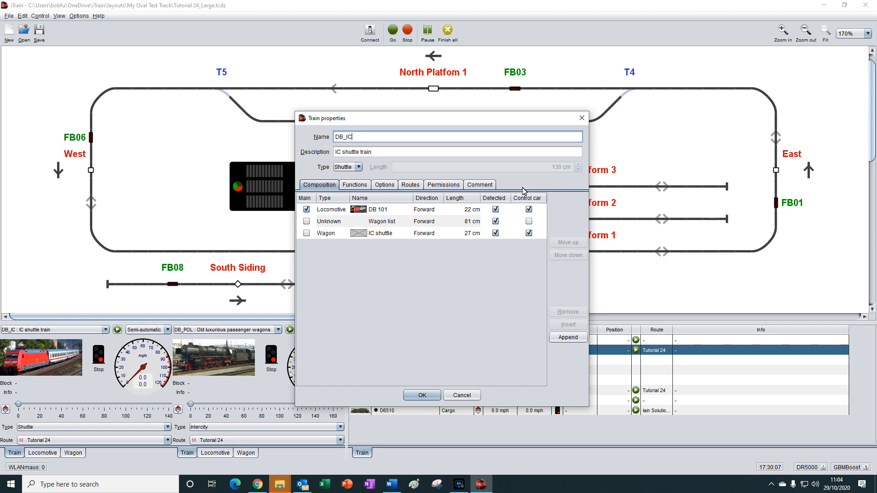
- Close the DB_IC train properties and open the properties of the South Platform 1 block SP1
{"action": "left_click", "coordinate": [581, 119]}
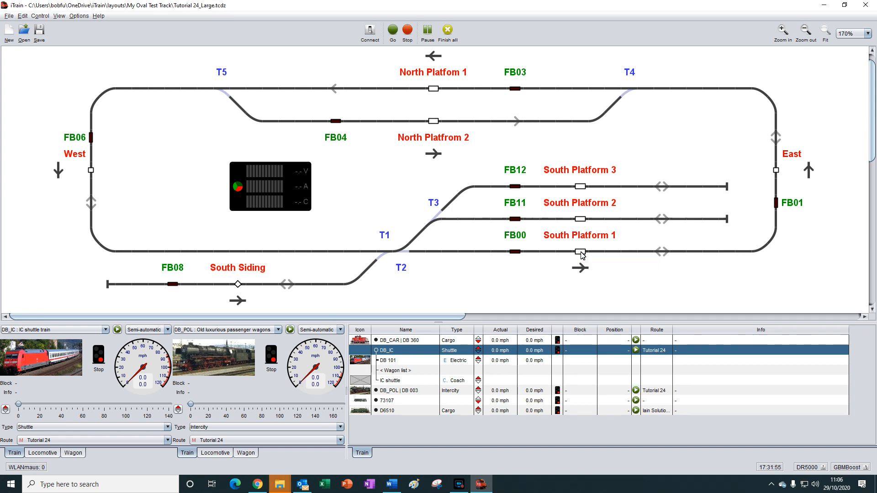
{"action": "right_click", "coordinate": [580, 252]}
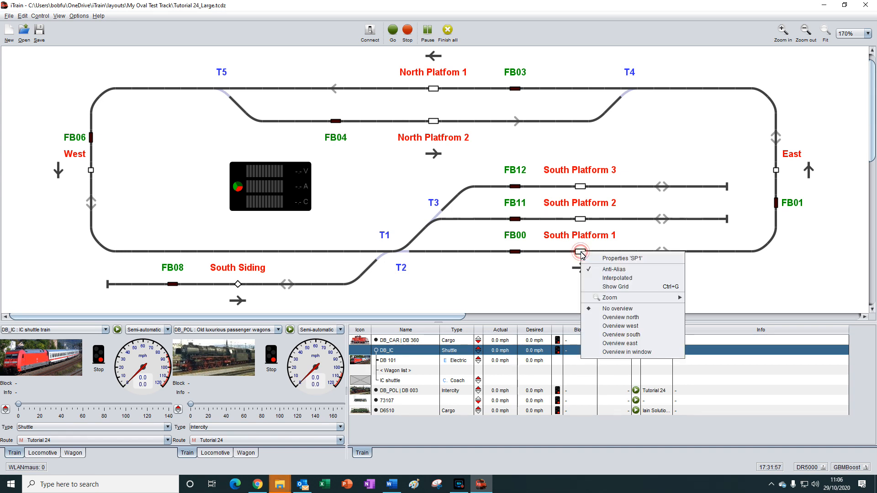
{"action": "left_click", "coordinate": [609, 259]}
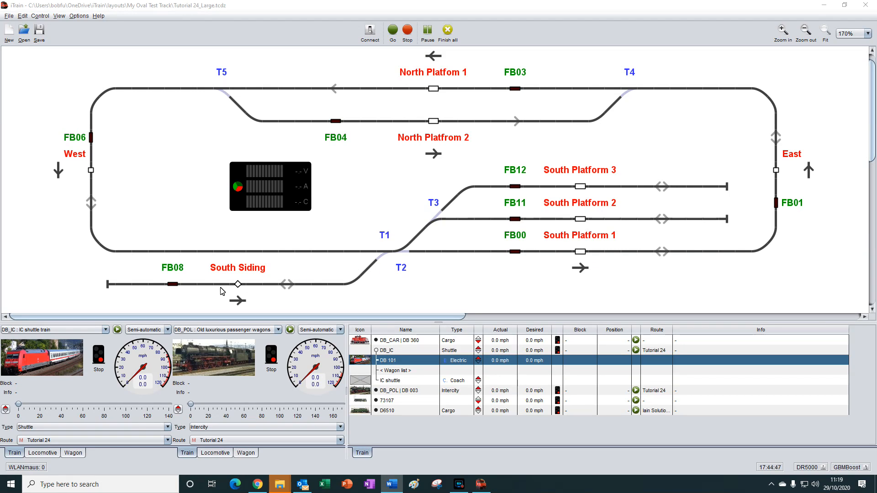
- Assign the Tutorial 24 route to DB_IC and place the train in the West block
{"action": "left_click", "coordinate": [72, 442]}
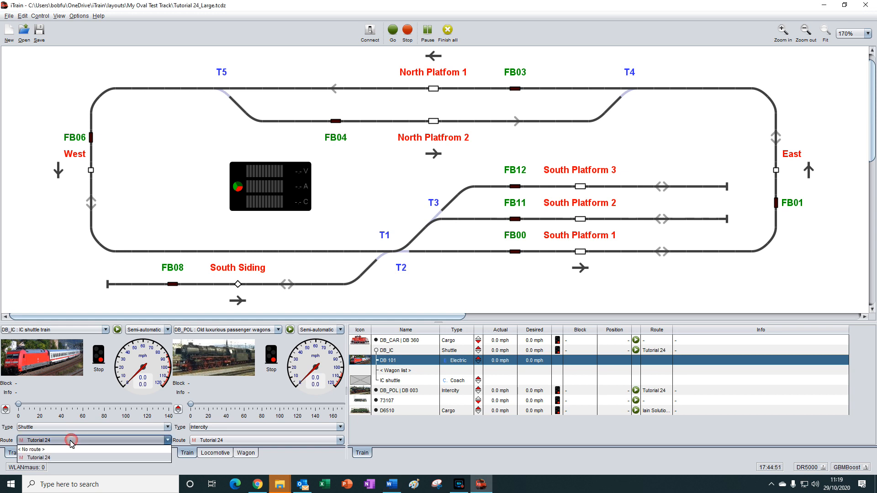
{"action": "left_click", "coordinate": [53, 458]}
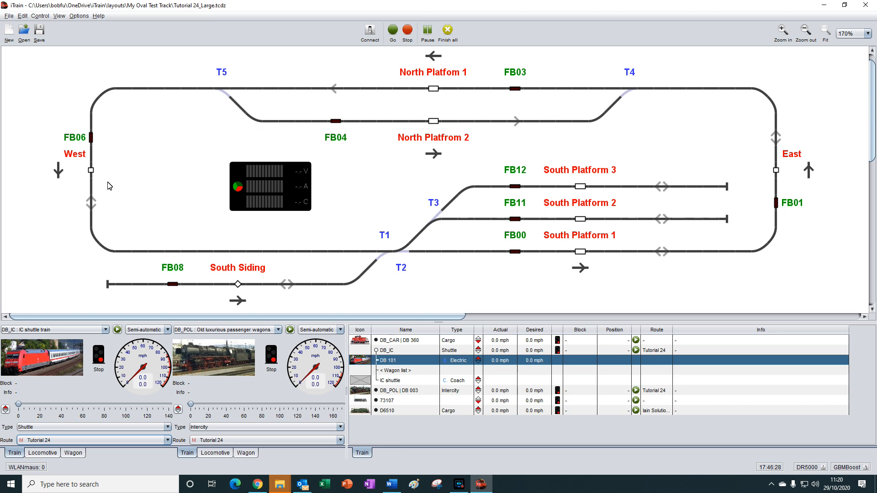
{"action": "left_click_drag", "start_coordinate": [36, 362], "coordinate": [92, 173]}
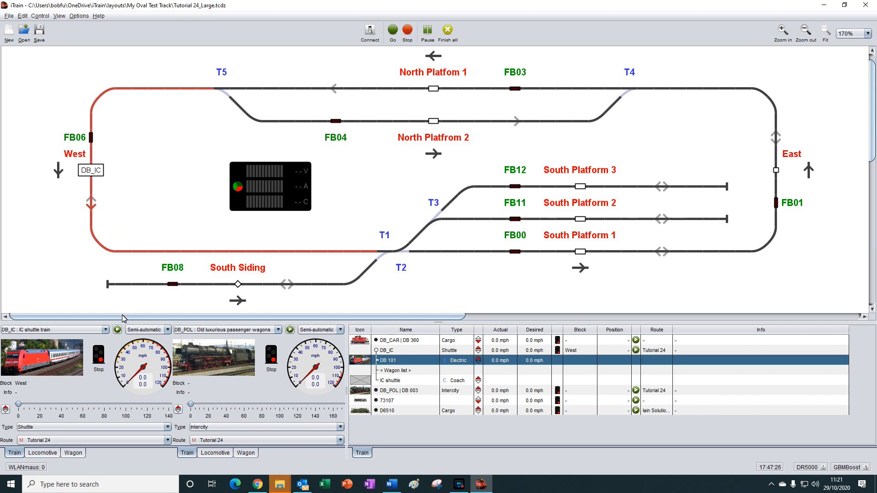
- Start DB_IC on its route and trigger feedback FB12 to simulate its arrival at South Platform 3
{"action": "left_click", "coordinate": [117, 330]}
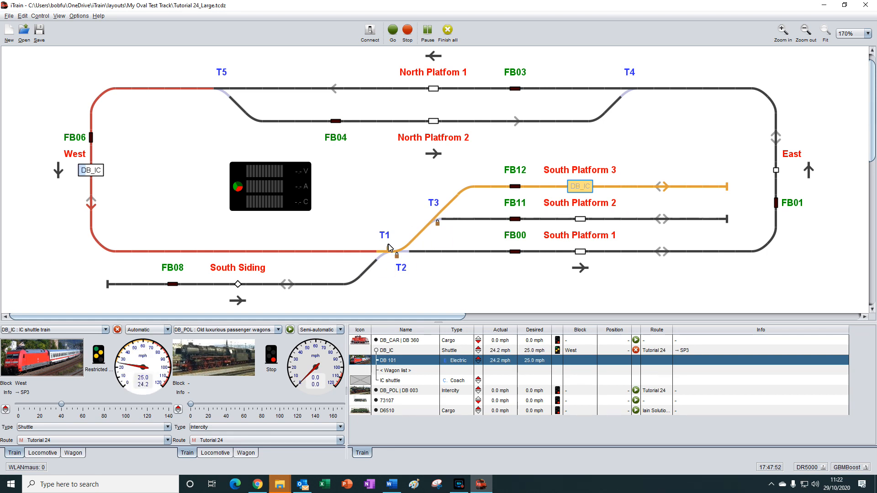
{"action": "left_click", "coordinate": [515, 188]}
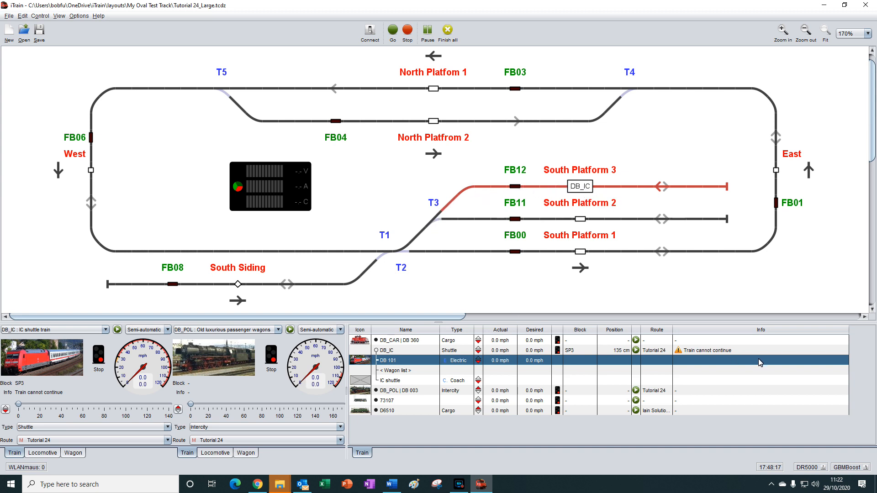
{"action": "left_click", "coordinate": [715, 350]}
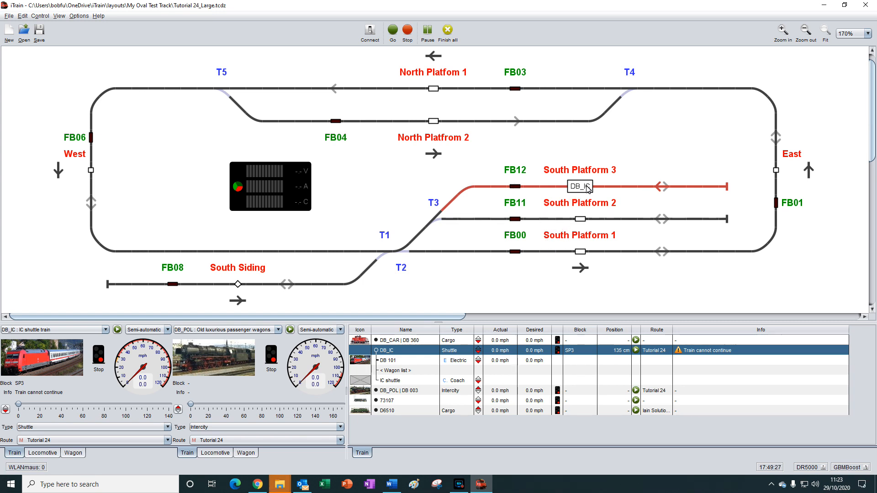
- Set DB_IC back into the West block and make the South Platform 3 block inactive
{"action": "left_click_drag", "start_coordinate": [587, 188], "coordinate": [94, 171]}
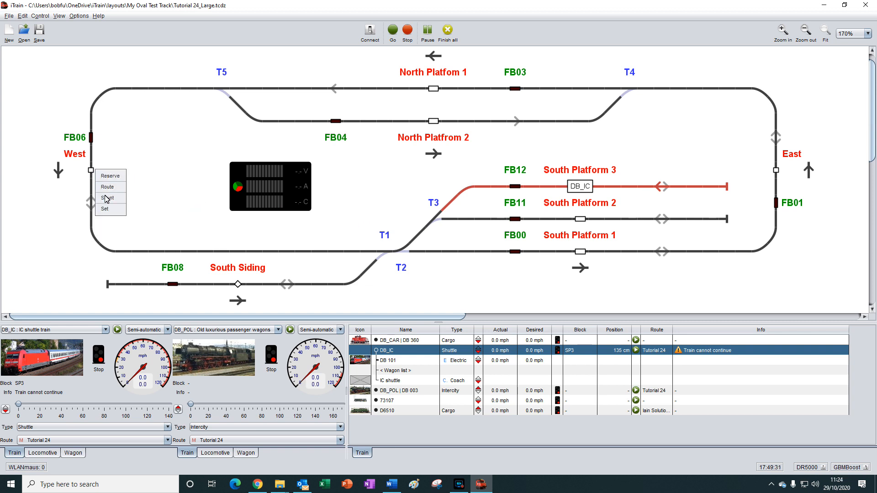
{"action": "left_click", "coordinate": [105, 211]}
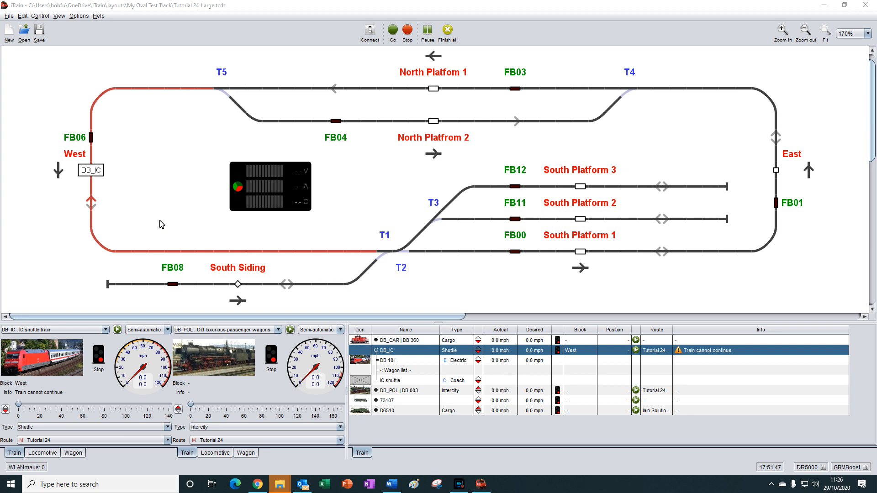
{"action": "double_click", "coordinate": [581, 187]}
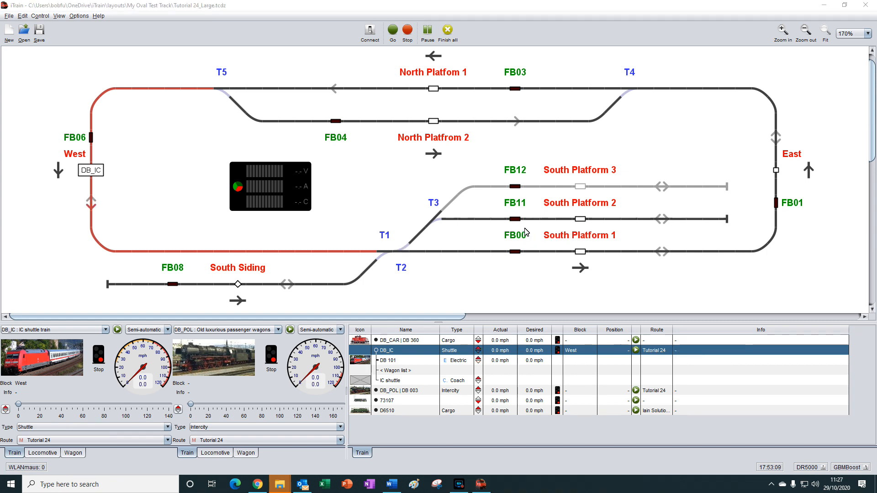
- Restart DB_IC's route from West and trigger feedback FB11 to simulate its arrival at South Platform 2
{"action": "left_click", "coordinate": [118, 330]}
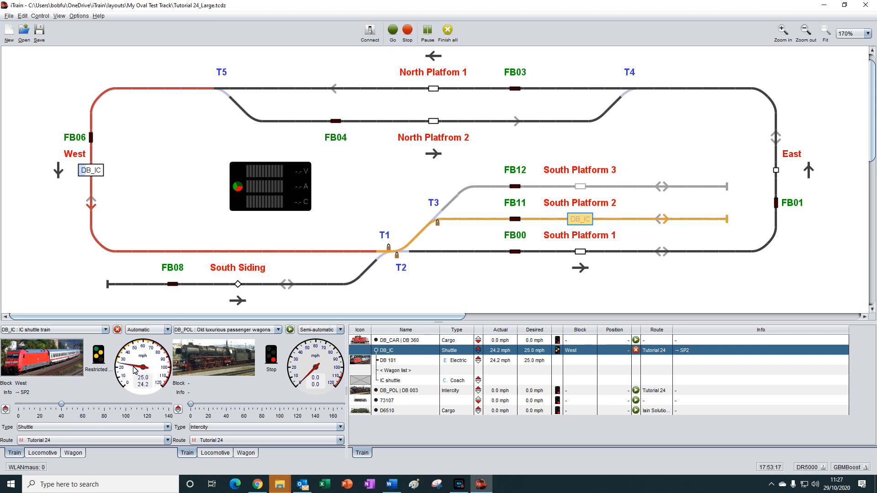
{"action": "left_click", "coordinate": [518, 221]}
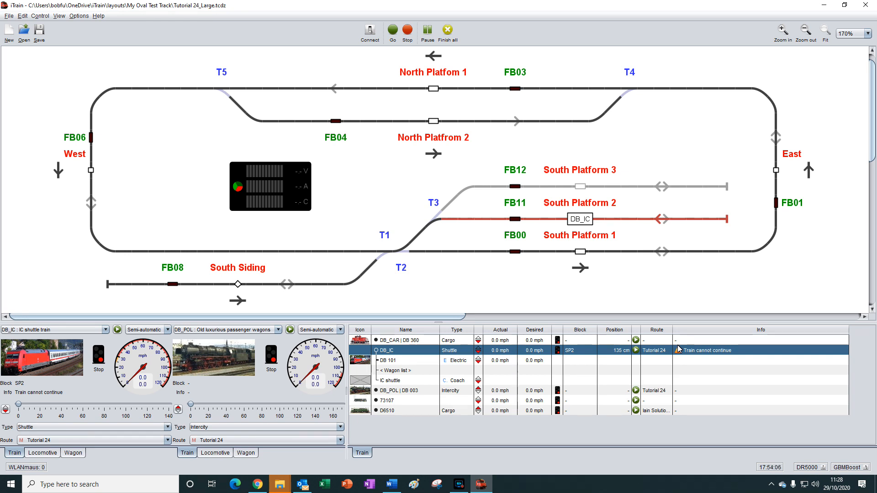
- Return DB_IC from South Platform 2 to the West block with Set, and make South Platform 2 inactive
{"action": "right_click", "coordinate": [587, 222]}
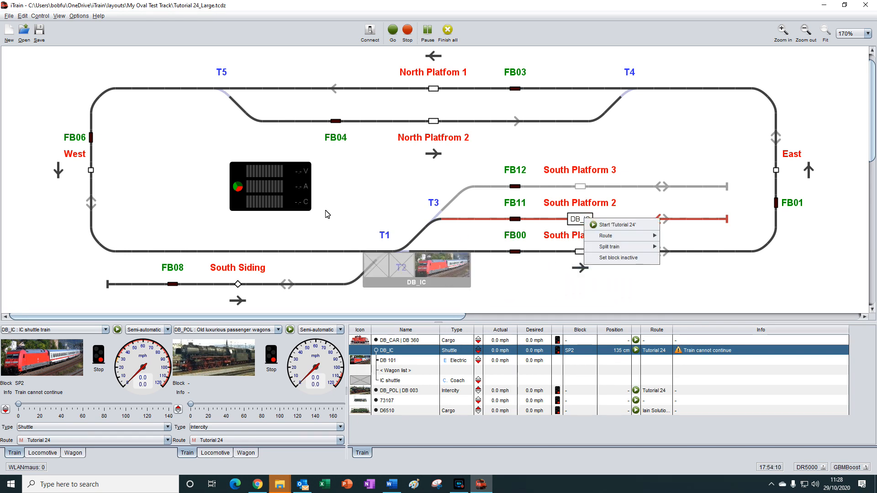
{"action": "left_click_drag", "start_coordinate": [96, 184], "coordinate": [92, 172]}
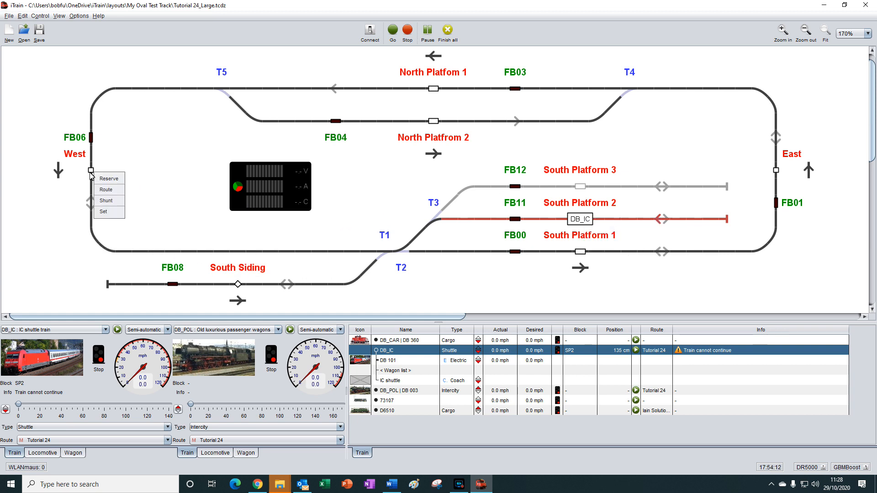
{"action": "left_click", "coordinate": [106, 213]}
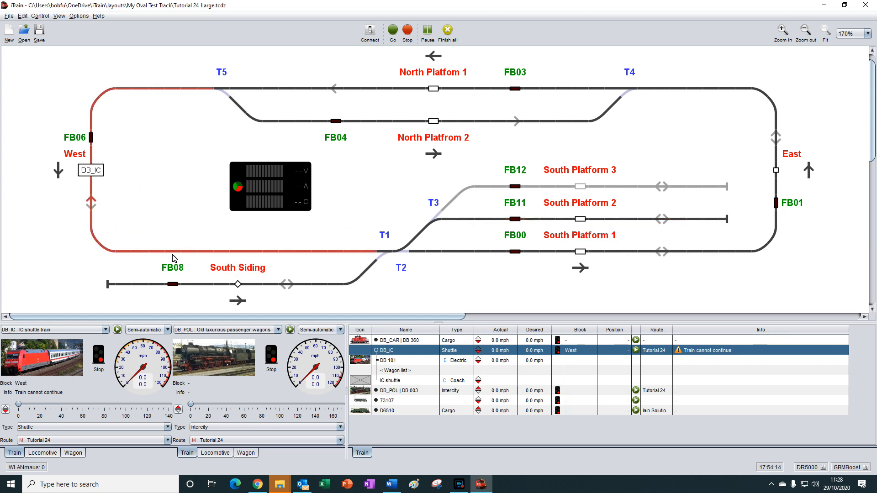
{"action": "left_click", "coordinate": [579, 220]}
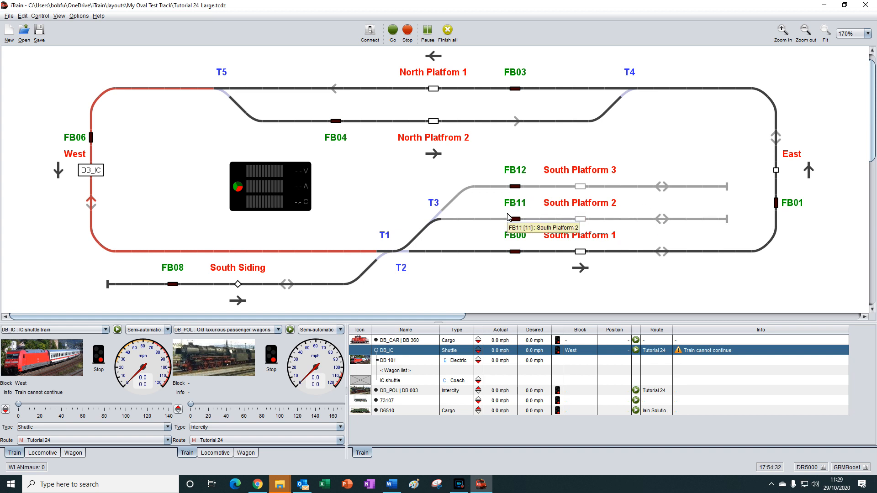
- Start DB_IC again and simulate a full circuit back to South Platform 1, triggering feedbacks FB01, FB03, FB06 and FB00
{"action": "left_click", "coordinate": [118, 331]}
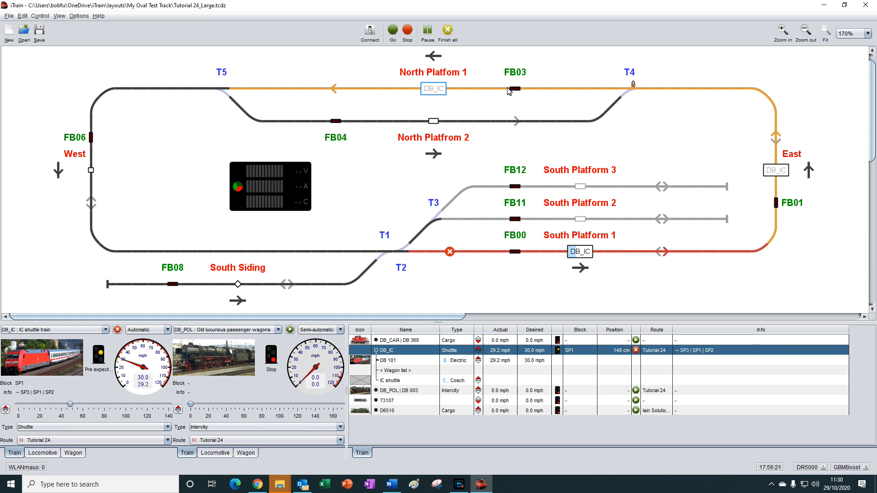
{"action": "left_click", "coordinate": [777, 204]}
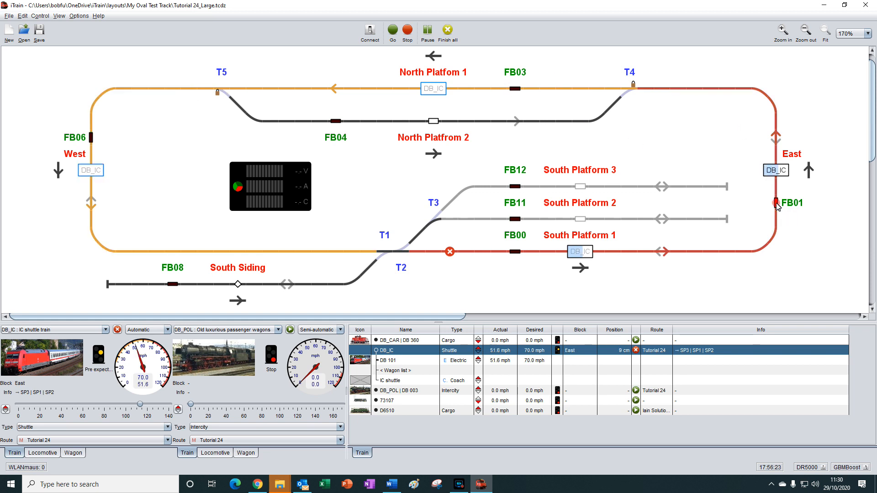
{"action": "left_click", "coordinate": [514, 90]}
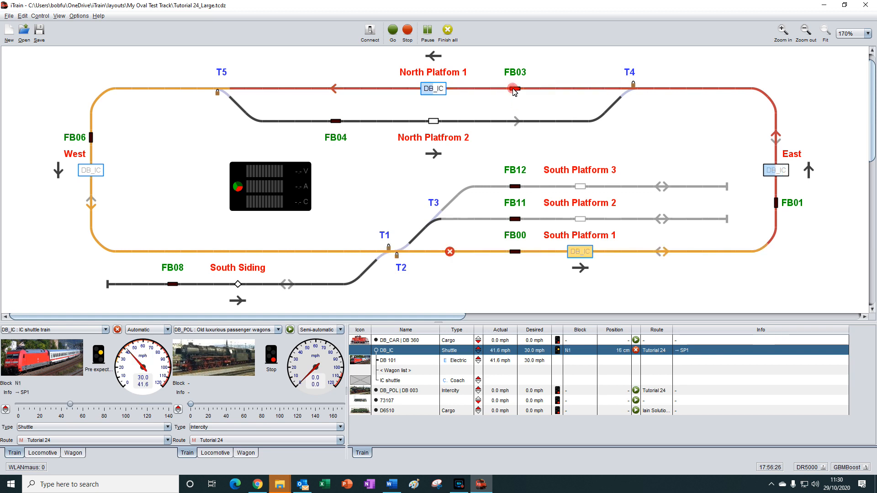
{"action": "left_click", "coordinate": [91, 138]}
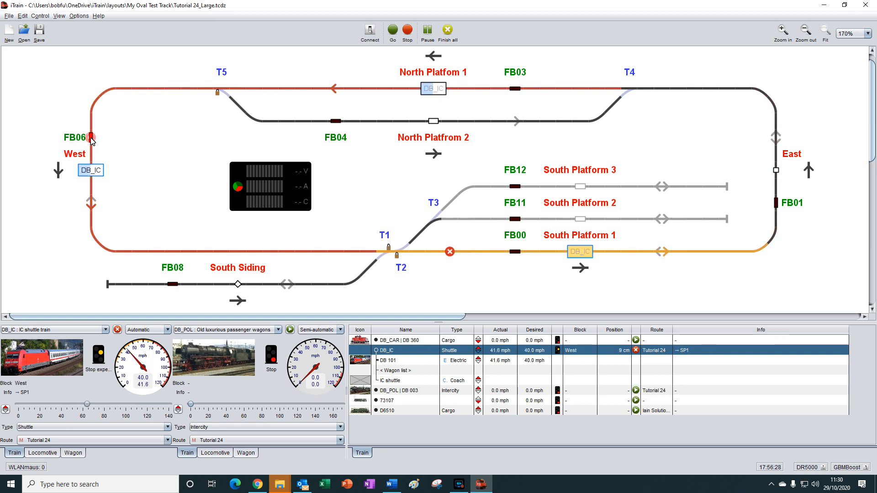
{"action": "left_click", "coordinate": [516, 252]}
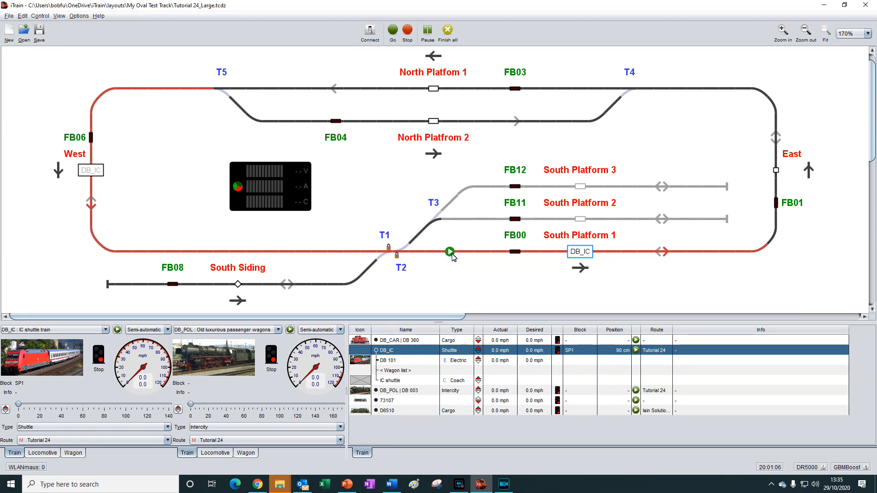
- Open the Tutorial 24 route in the route editor and examine the block choices of its finish item SP1
{"action": "double_click", "coordinate": [452, 254]}
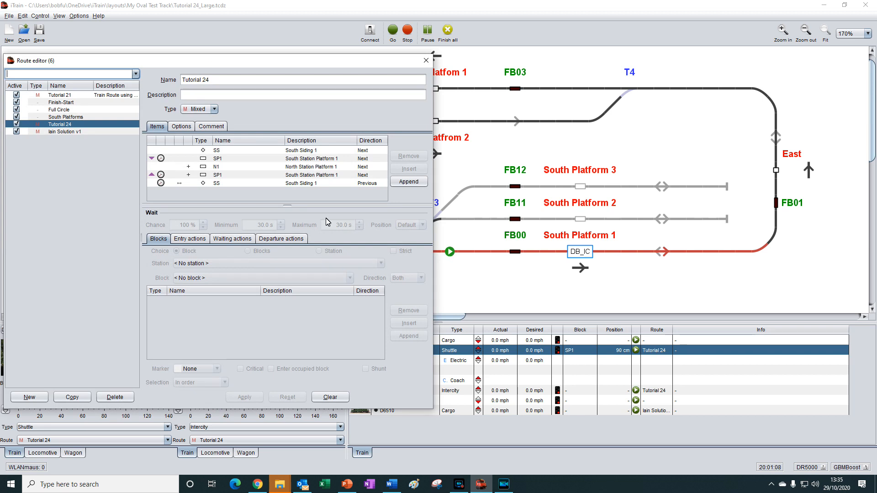
{"action": "left_click", "coordinate": [227, 176]}
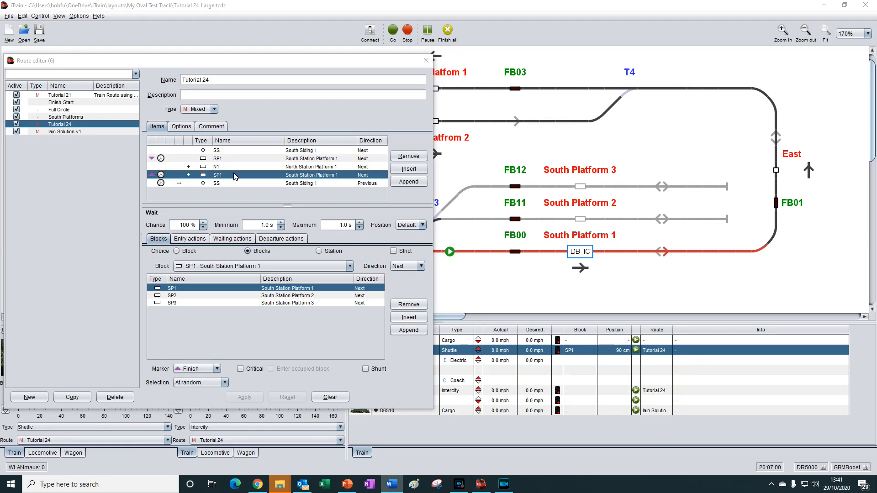
{"action": "left_click", "coordinate": [234, 175]}
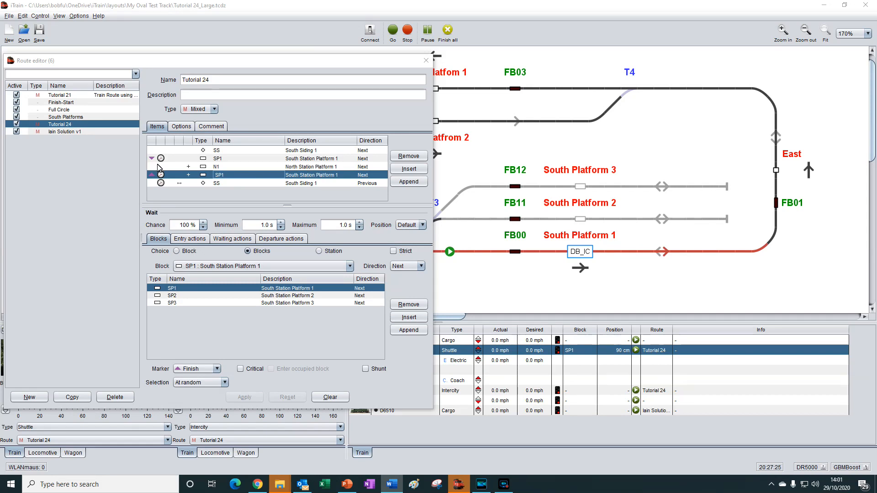
- Change the start item SP1 to a multi-block choice with SP2 and SP3 appended, selected at random, then apply and close the editor
{"action": "left_click", "coordinate": [229, 160]}
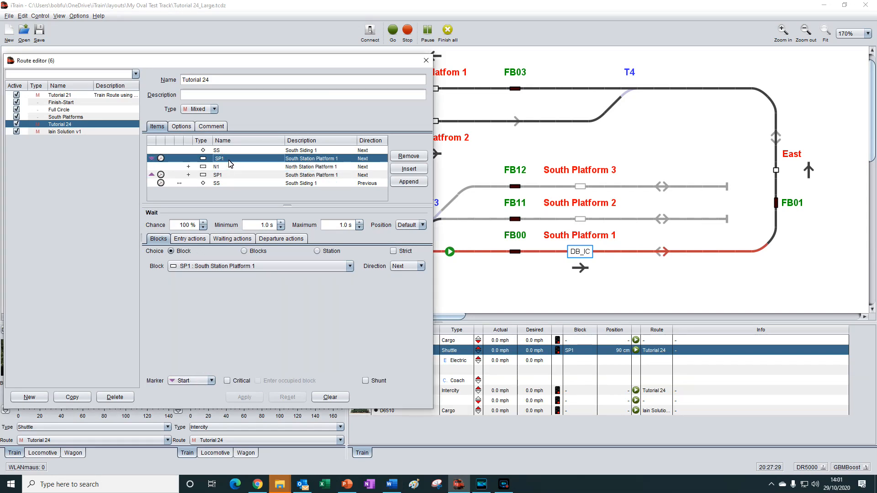
{"action": "left_click", "coordinate": [245, 251]}
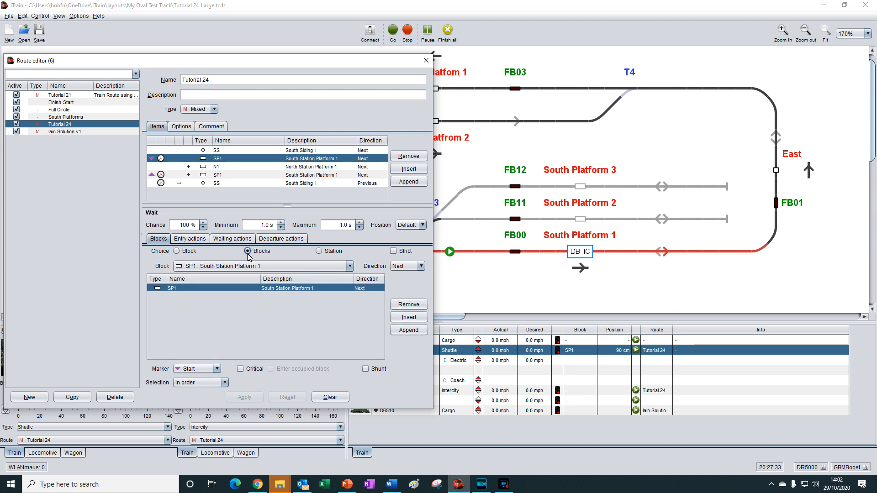
{"action": "left_click", "coordinate": [408, 330]}
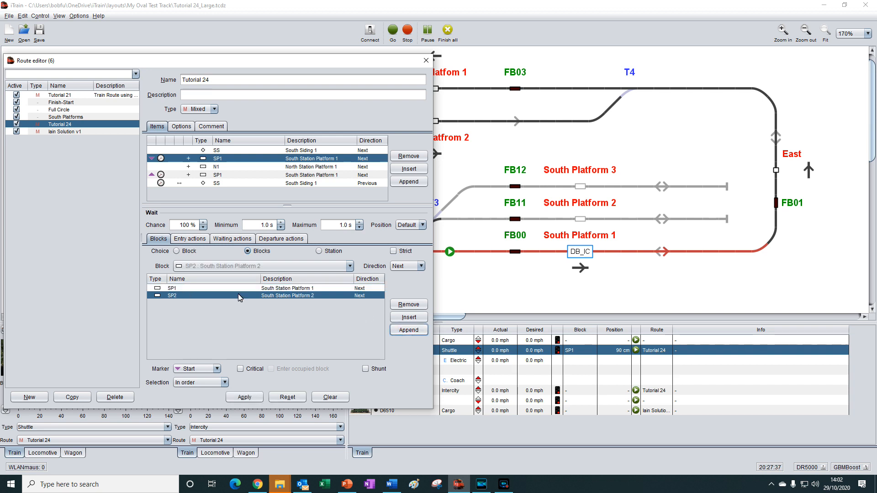
{"action": "left_click", "coordinate": [405, 331]}
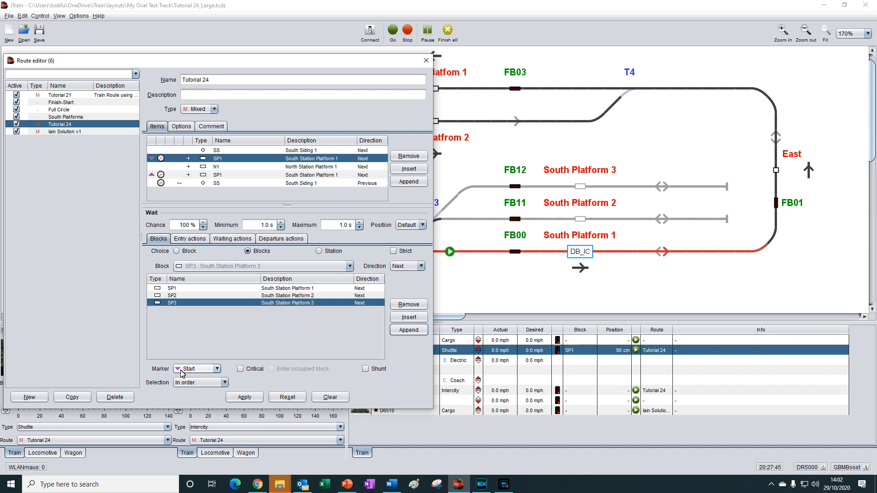
{"action": "left_click", "coordinate": [225, 383]}
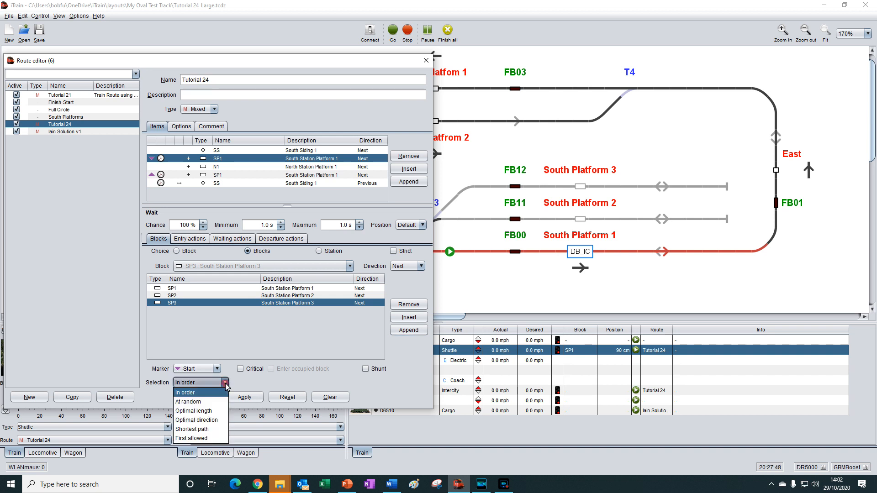
{"action": "left_click", "coordinate": [183, 404]}
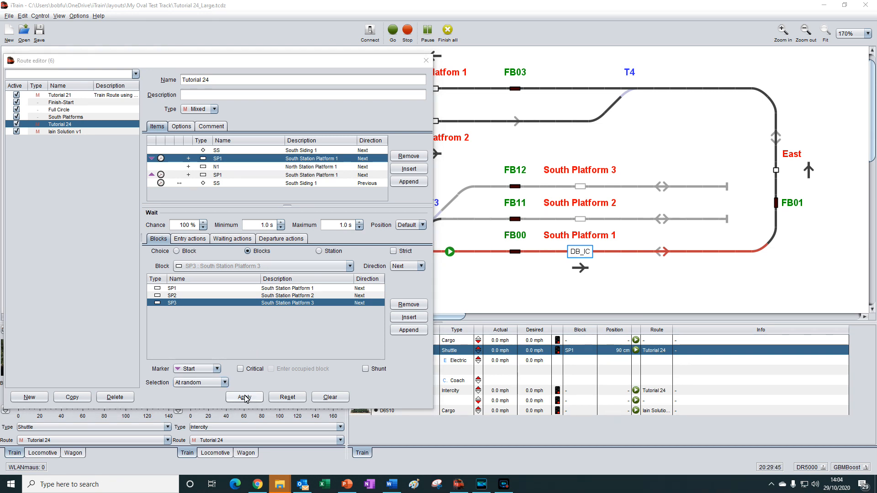
{"action": "left_click", "coordinate": [246, 398]}
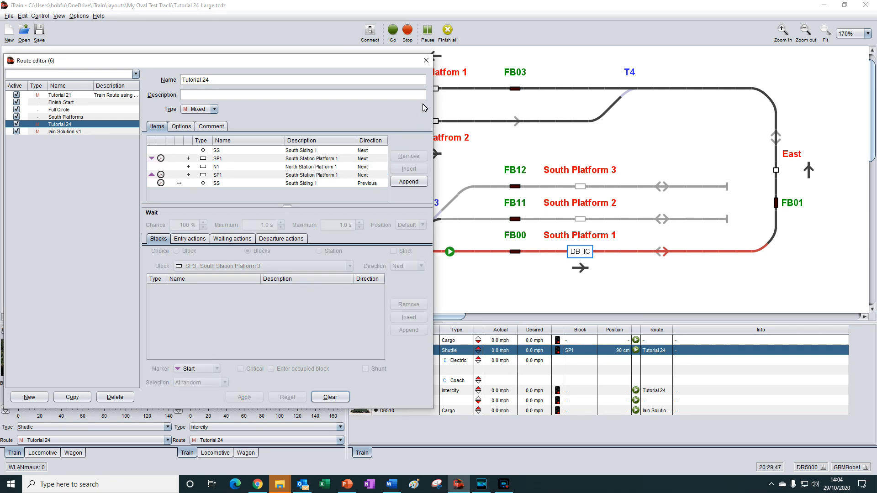
{"action": "left_click", "coordinate": [424, 61]}
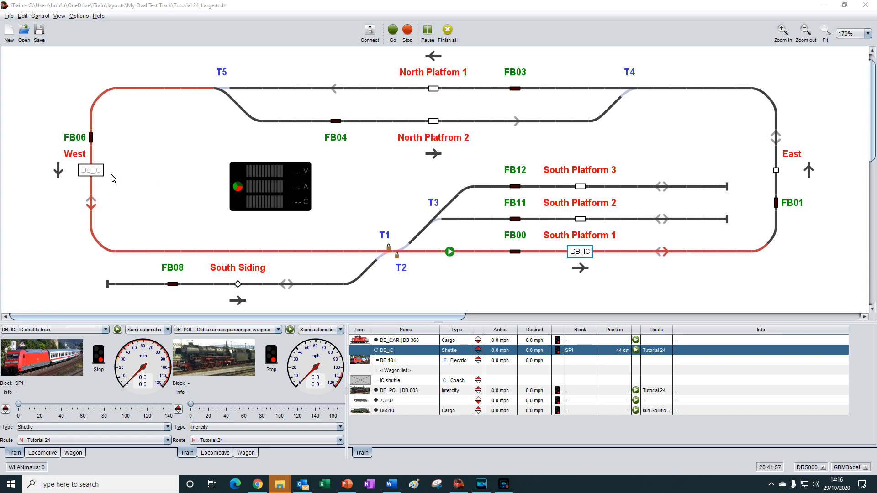
- Clear the leftover DB_IC reservation from the West block and move DB_IC from South Platform 1 to West with Set
{"action": "left_click", "coordinate": [95, 175]}
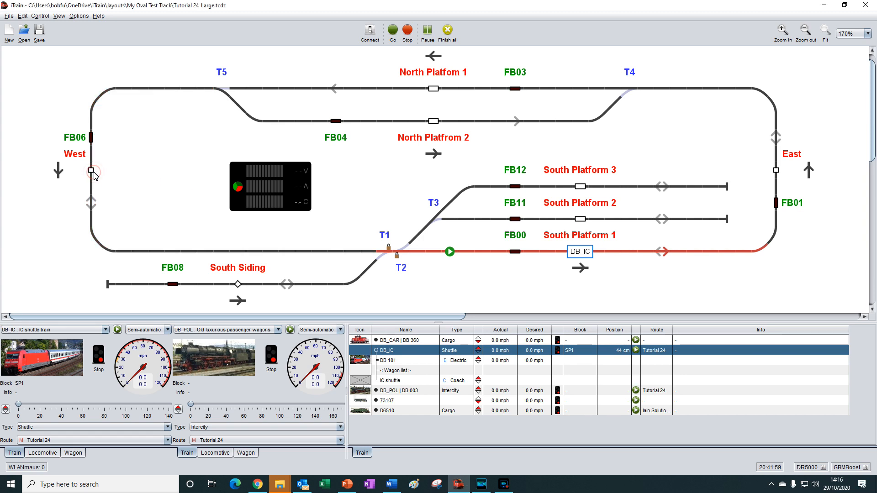
{"action": "left_click", "coordinate": [583, 251]}
{"action": "left_click_drag", "start_coordinate": [583, 252], "coordinate": [91, 171]}
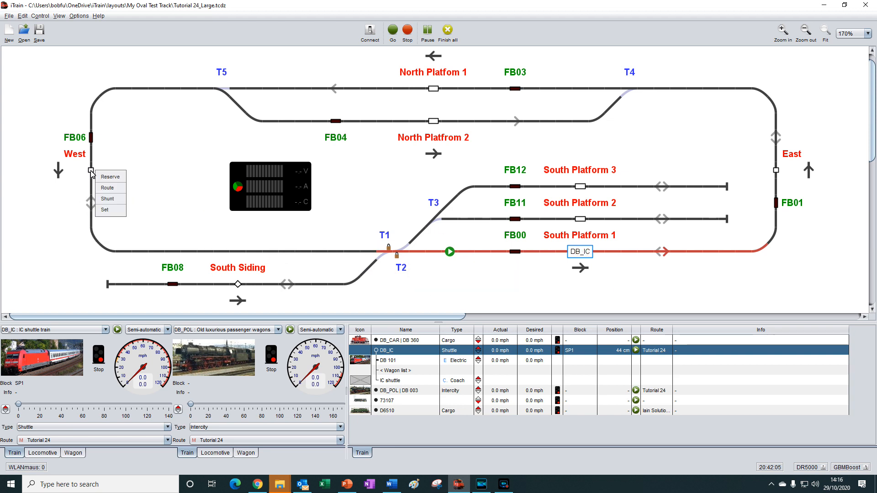
{"action": "left_click", "coordinate": [107, 210]}
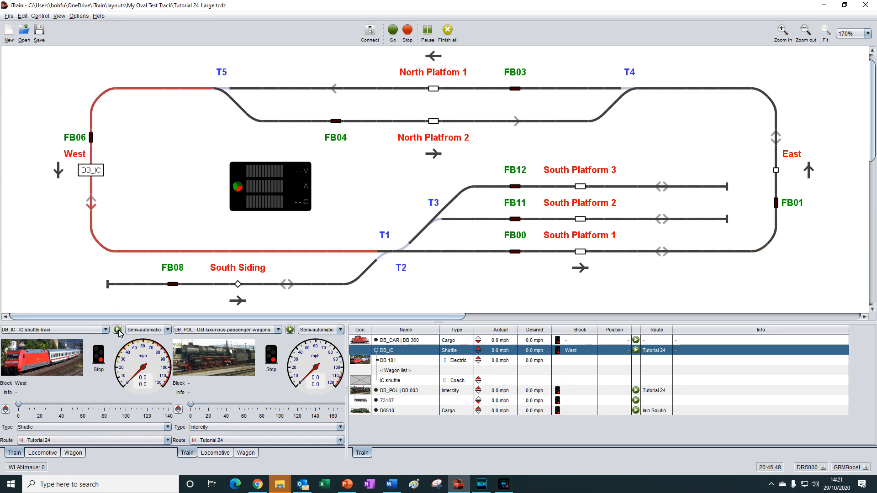
- Start DB_IC on its Tutorial 24 route from the West block, and stop the route with the train in South Siding
{"action": "left_click", "coordinate": [118, 330]}
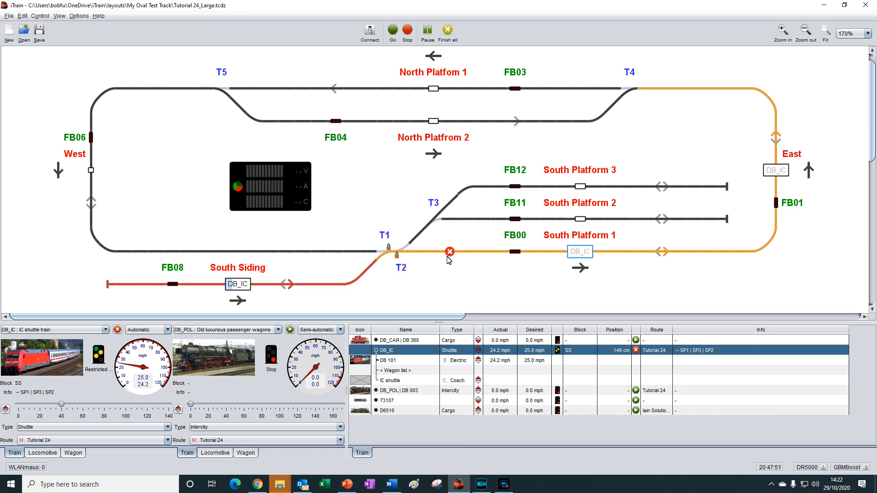
{"action": "mouse_move", "coordinate": [448, 259]}
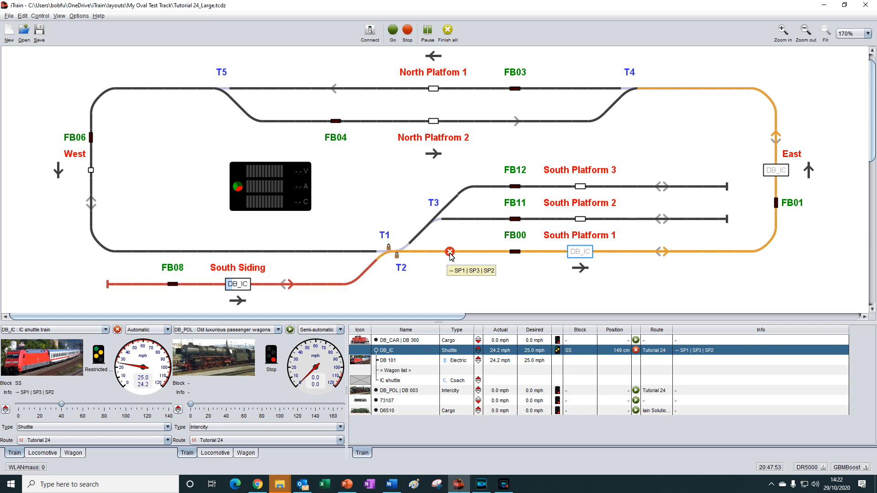
{"action": "left_click", "coordinate": [450, 252]}
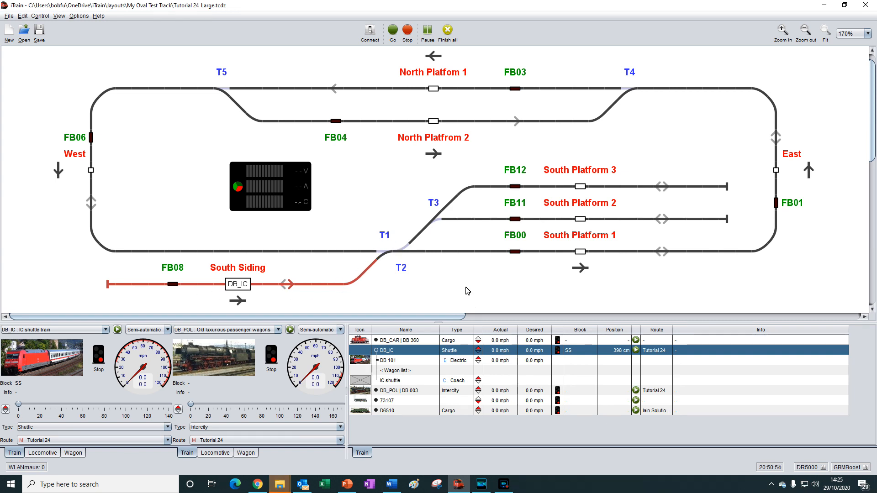
- Replace DB_IC with DB_POL in South Siding and simulate its Tutorial 24 run to South Platform 3, triggering feedback FB12
{"action": "double_click", "coordinate": [240, 286]}
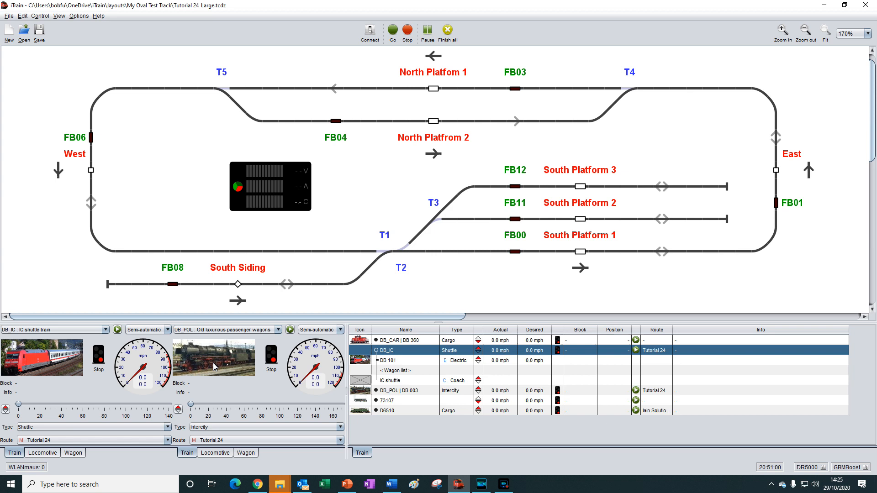
{"action": "left_click_drag", "start_coordinate": [213, 363], "coordinate": [238, 287]}
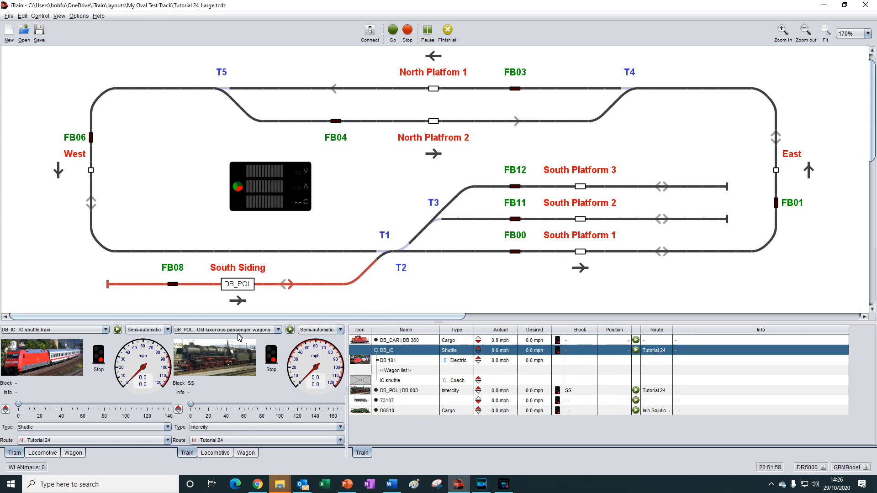
{"action": "left_click", "coordinate": [290, 330]}
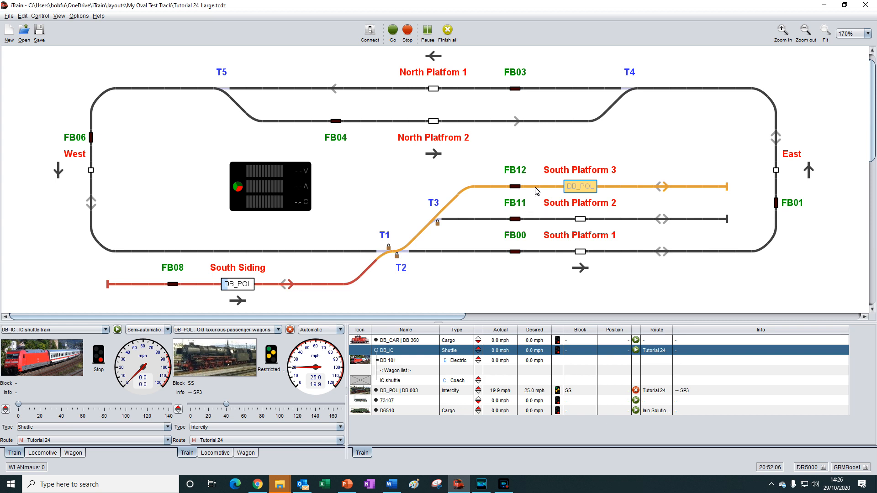
{"action": "left_click", "coordinate": [514, 187]}
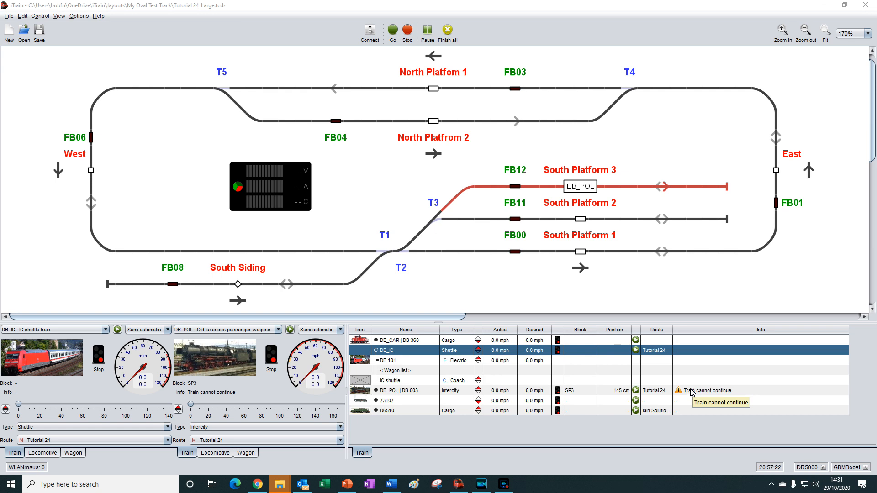
- Open the Tutorial 24 train route, examine the wait, direction and shunt settings of its final SS item, and close the editor
{"action": "left_click", "coordinate": [22, 17]}
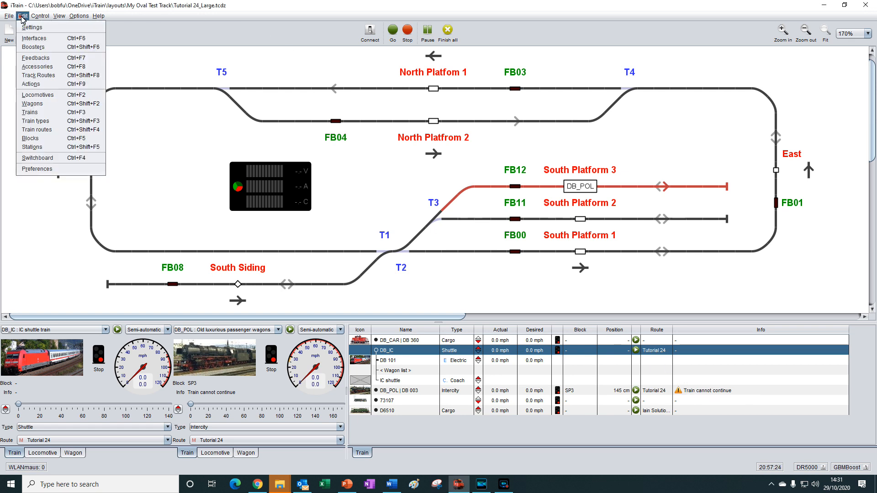
{"action": "left_click", "coordinate": [41, 130]}
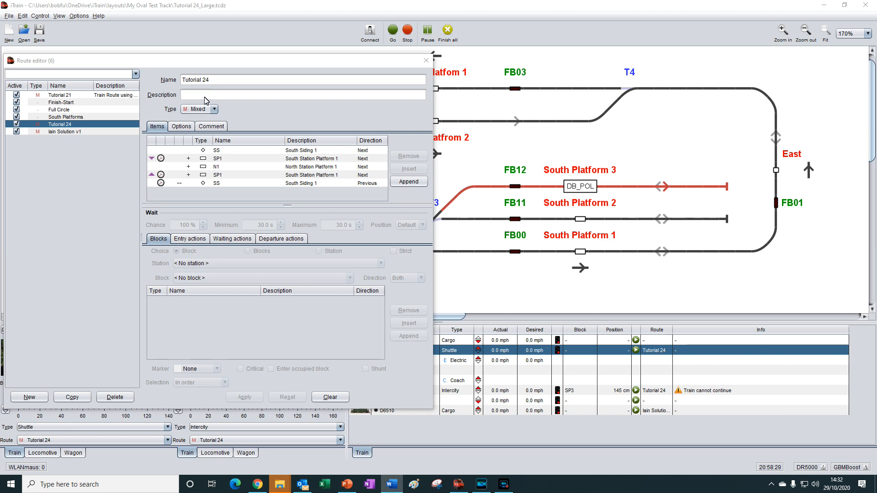
{"action": "left_click", "coordinate": [244, 184]}
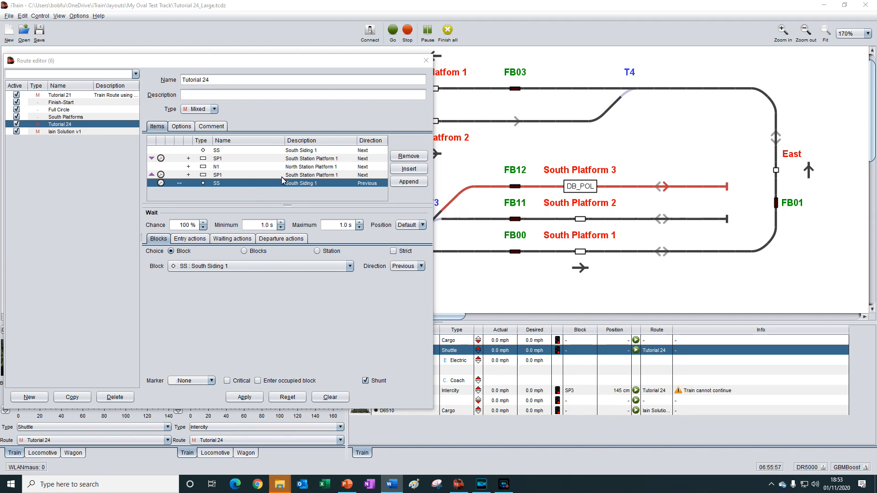
{"action": "left_click", "coordinate": [426, 60]}
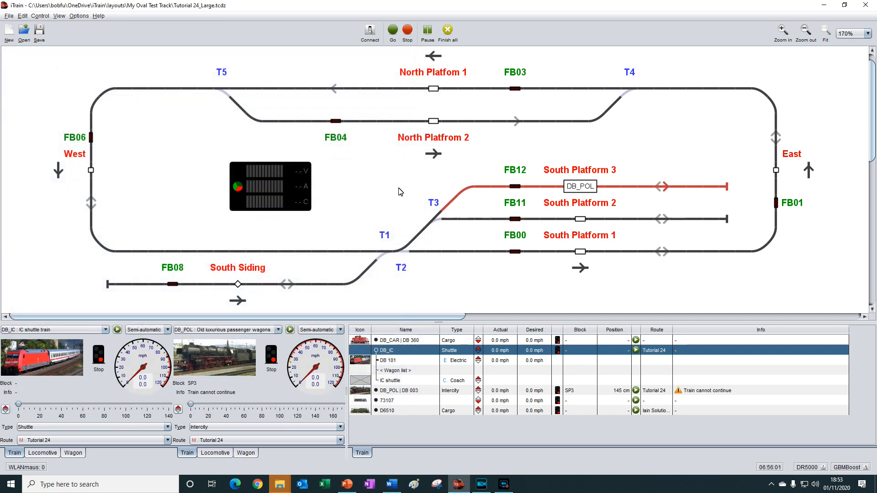